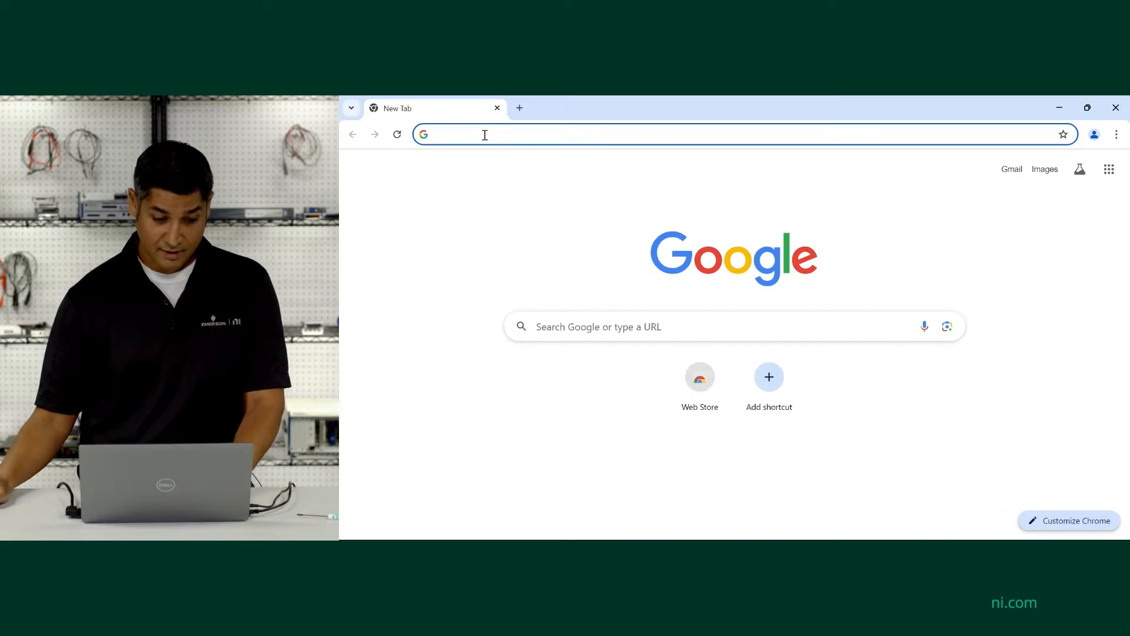
- Navigate Chrome to ni.com/downloads from the address bar
click(486, 134)
text(n)
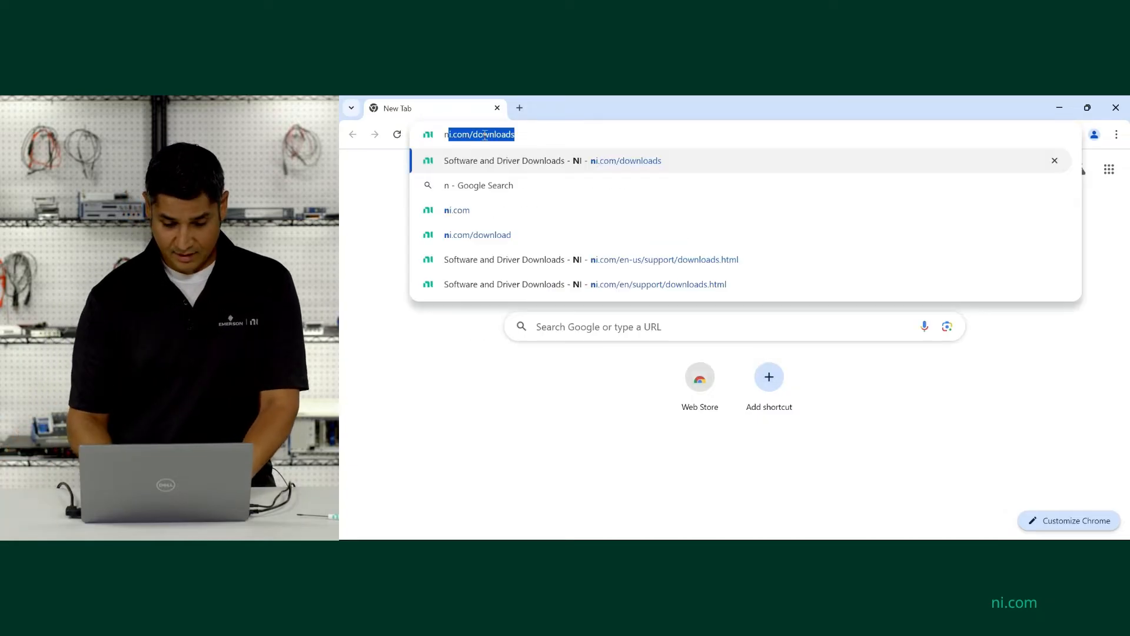
text(i.com)
key(Return)
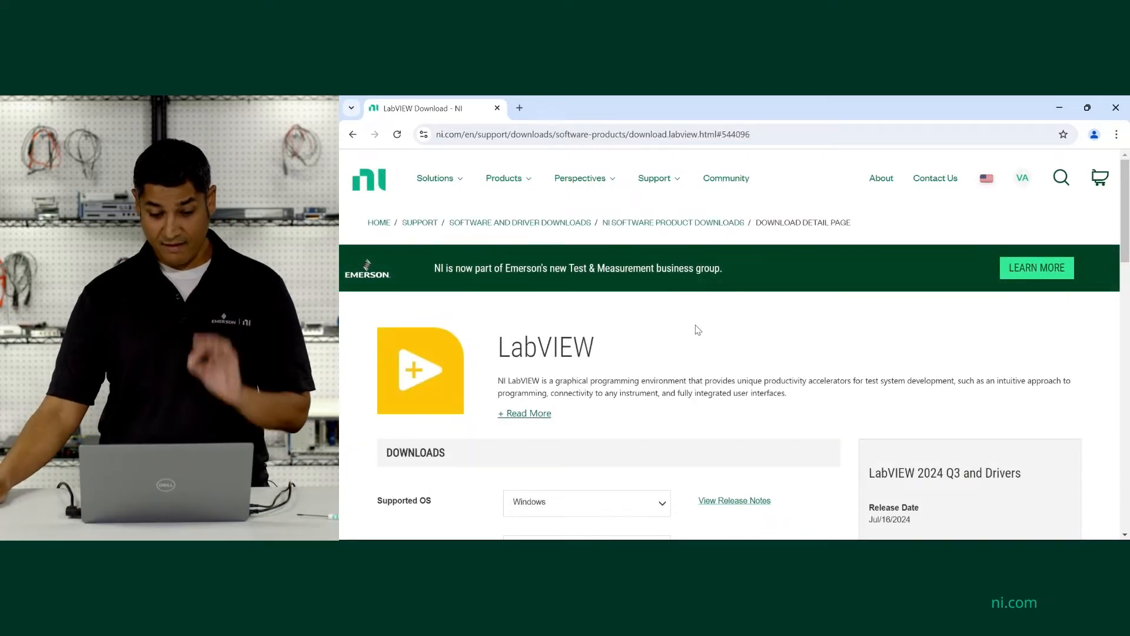
scroll(670, 305, down, 3)
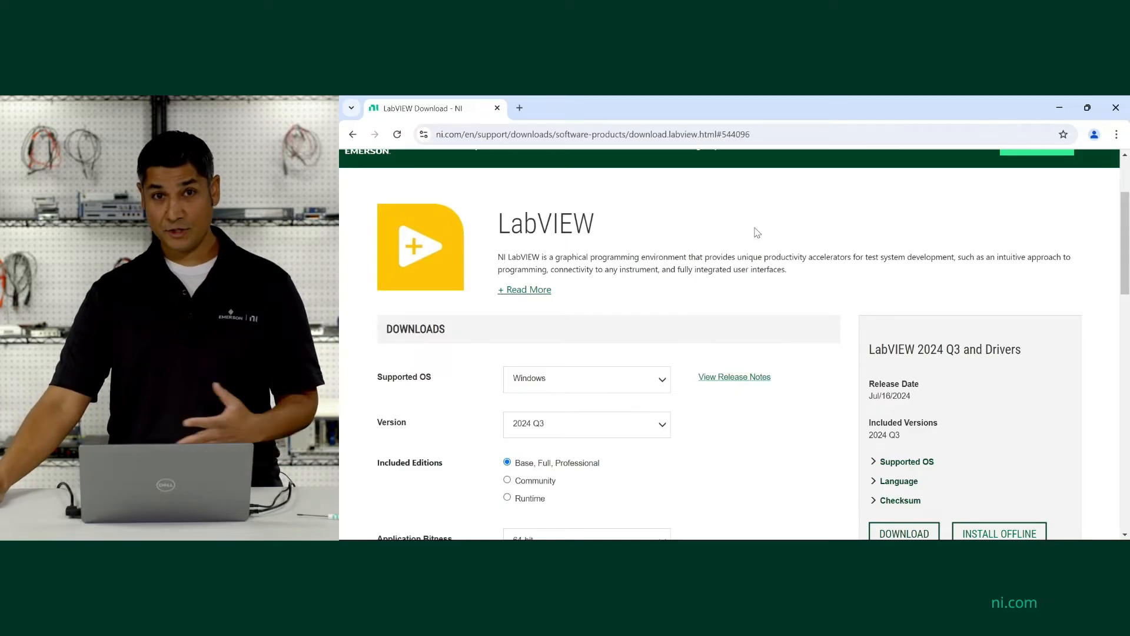
scroll(749, 244, down, 2)
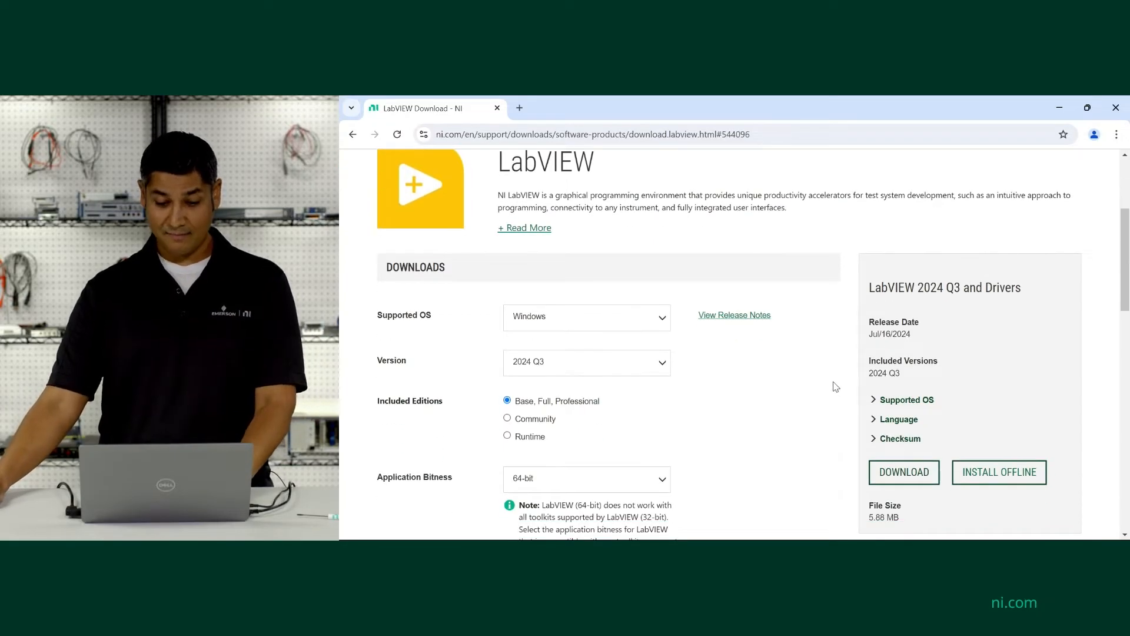
scroll(835, 387, down, 2)
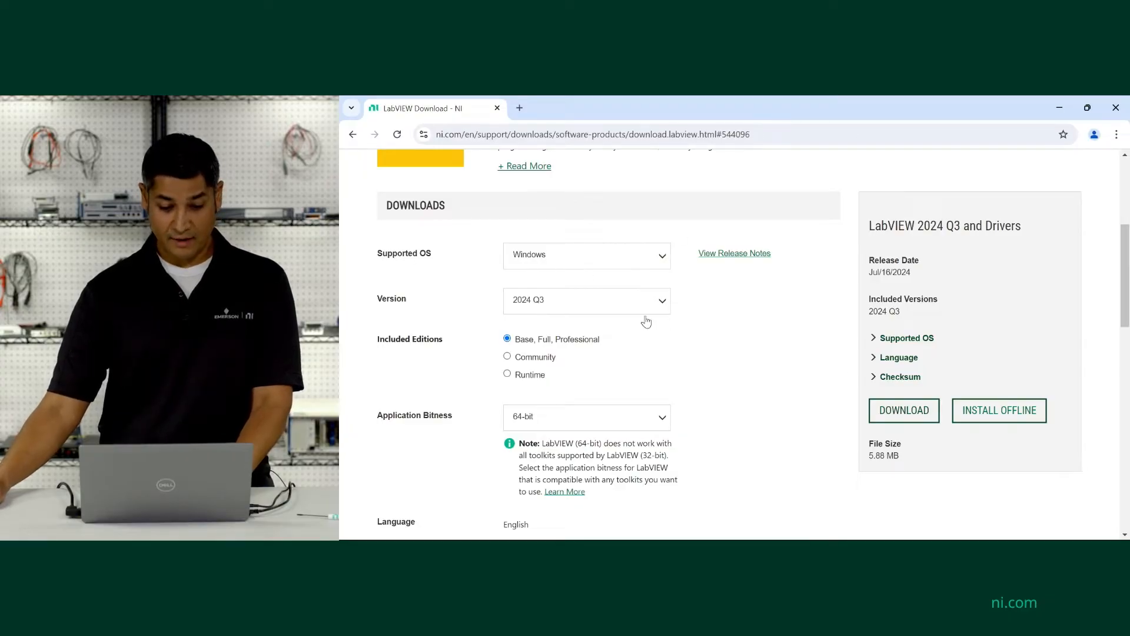
click(539, 305)
scroll(579, 418, up, 3)
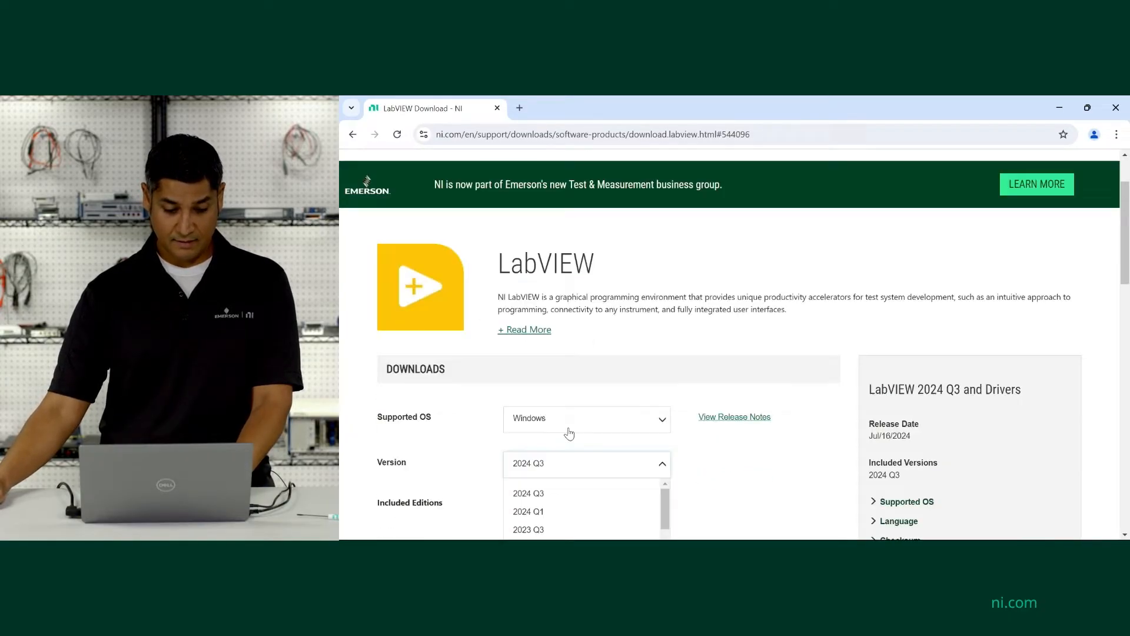
scroll(578, 353, down, 5)
scroll(613, 254, up, 2)
click(583, 270)
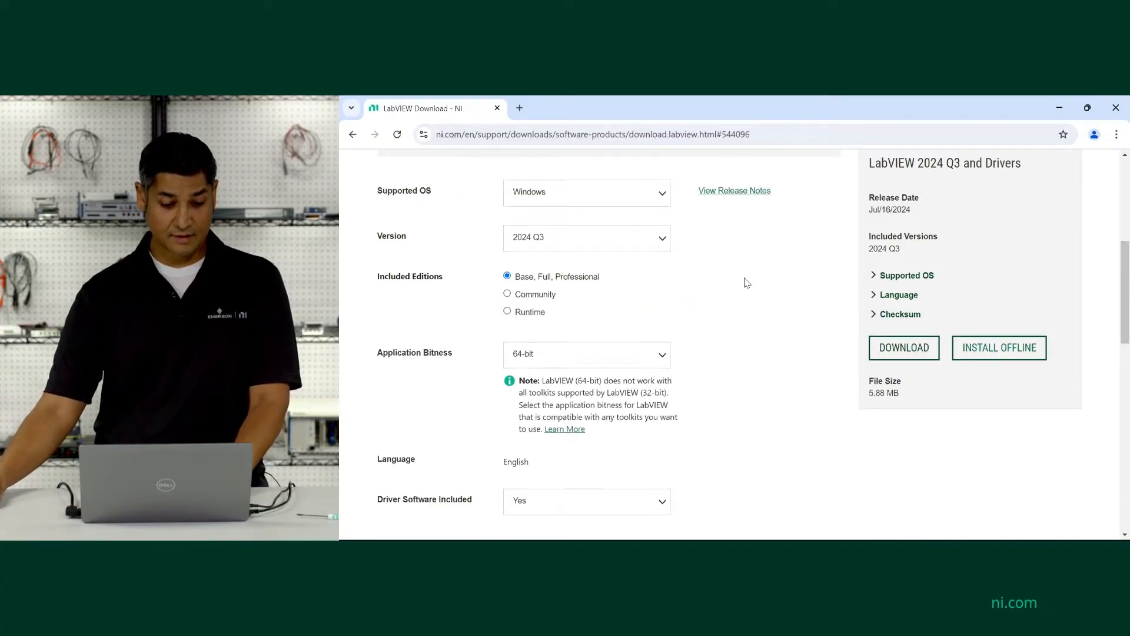
scroll(746, 282, down, 2)
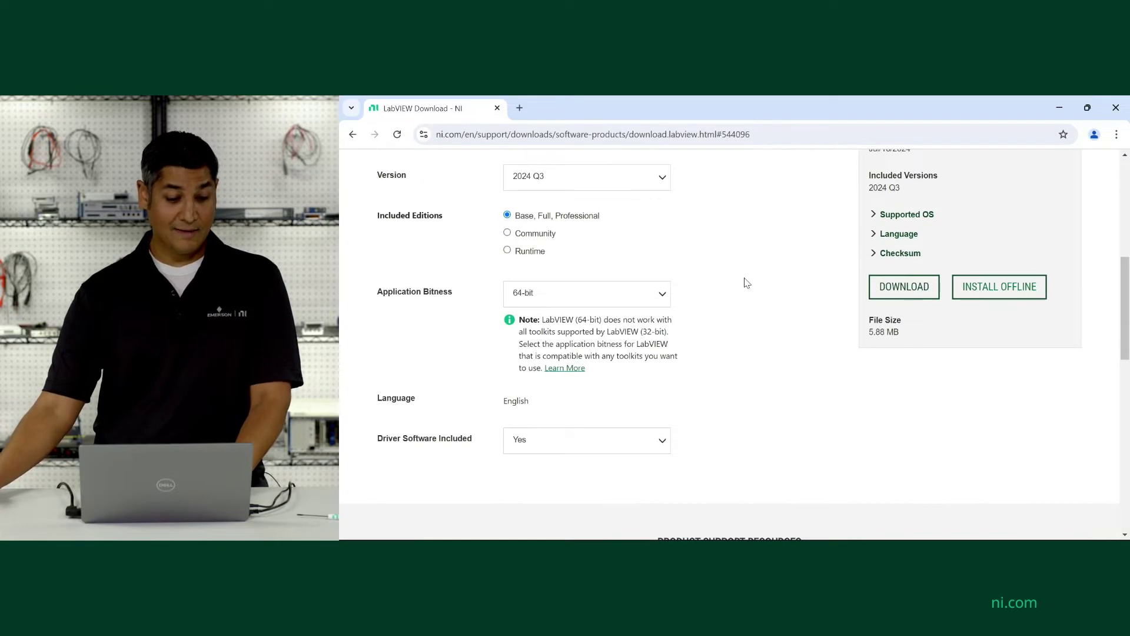
click(641, 304)
click(641, 305)
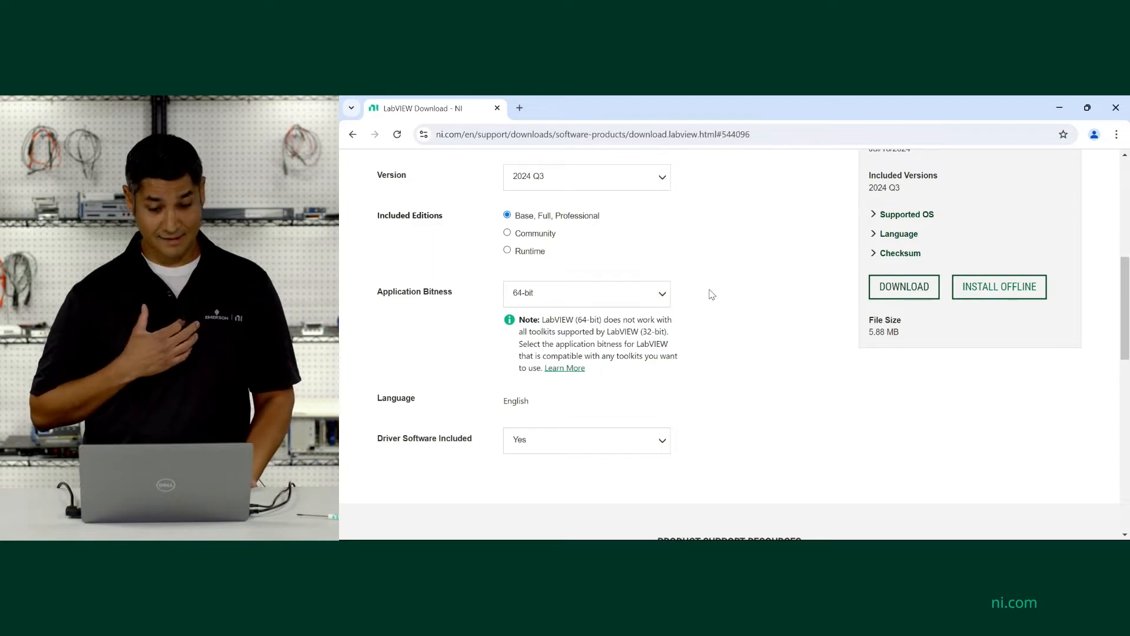
scroll(709, 294, down, 1)
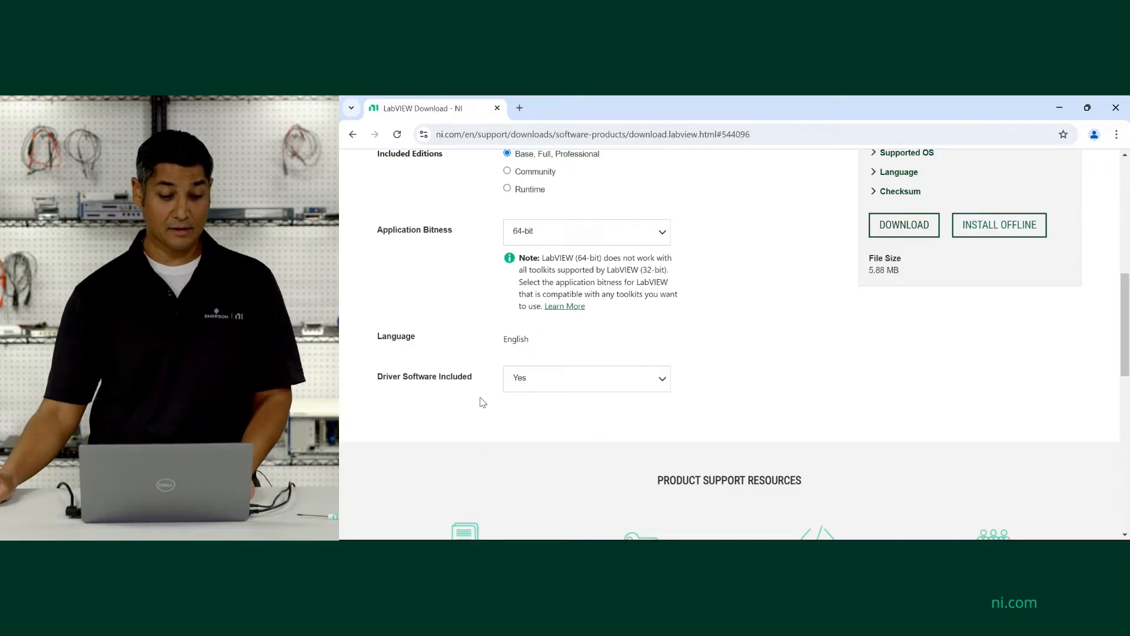
scroll(751, 389, up, 3)
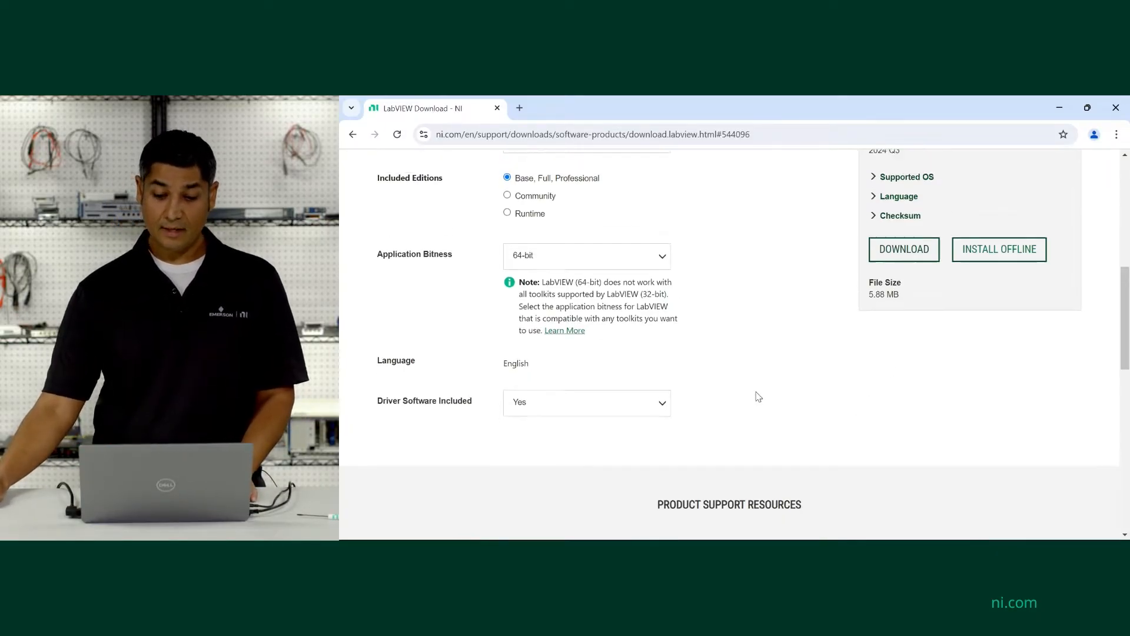
scroll(774, 390, up, 3)
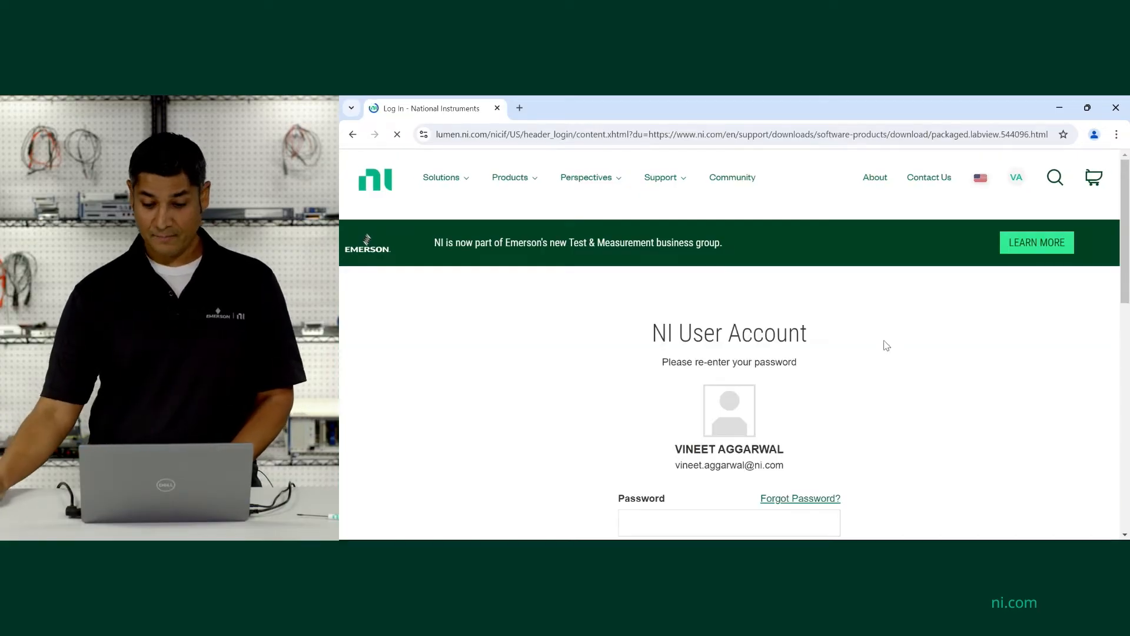
scroll(875, 325, down, 1)
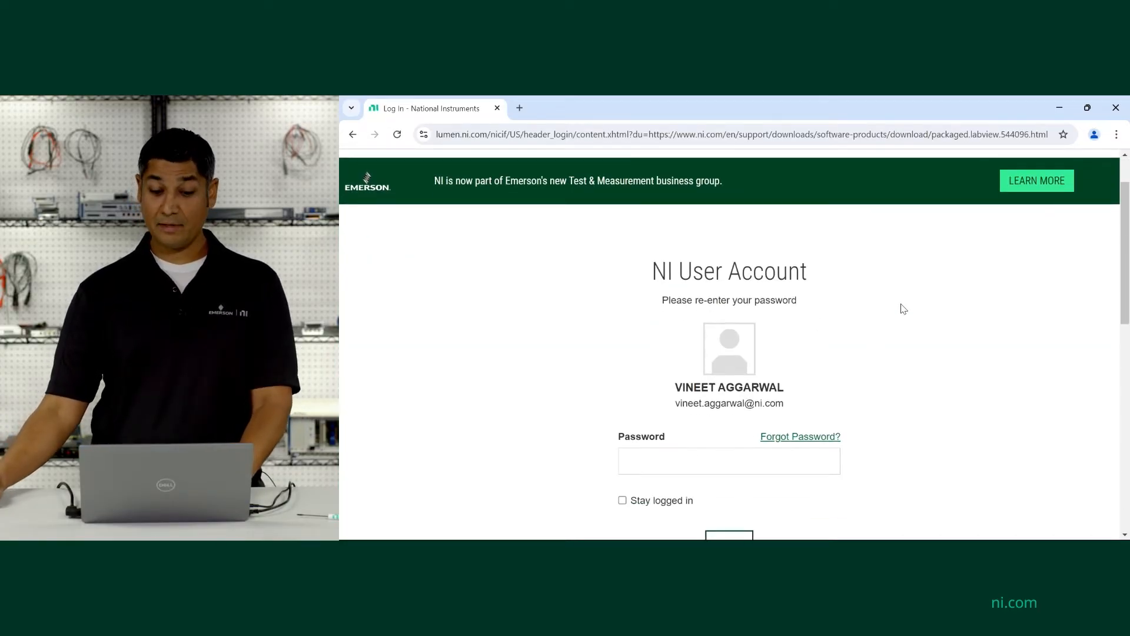
scroll(903, 309, up, 1)
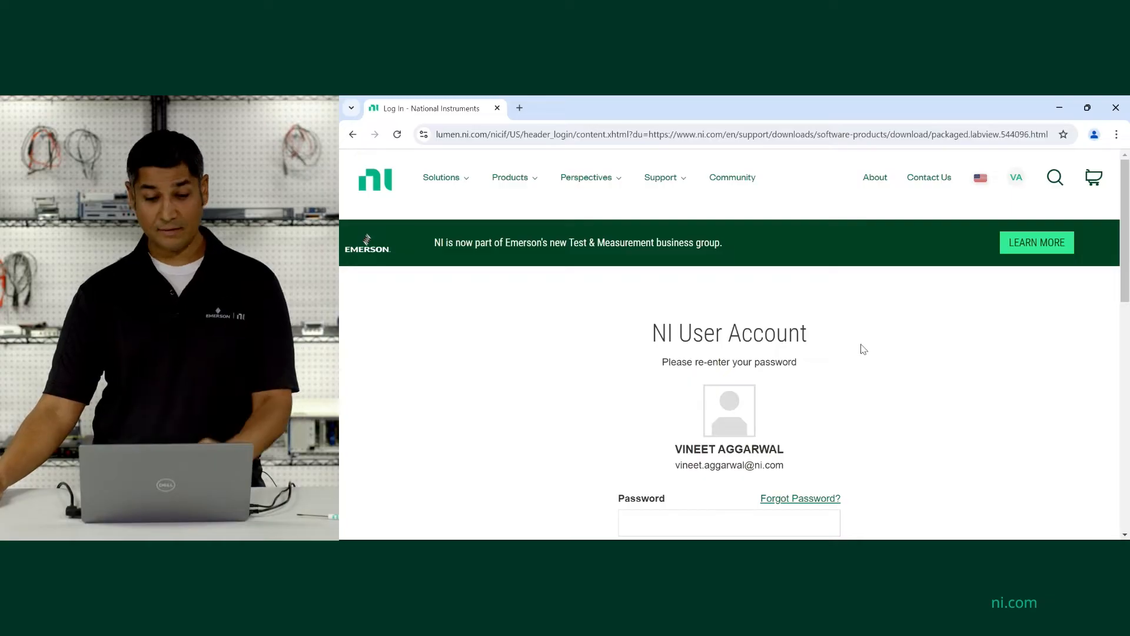
scroll(866, 359, down, 3)
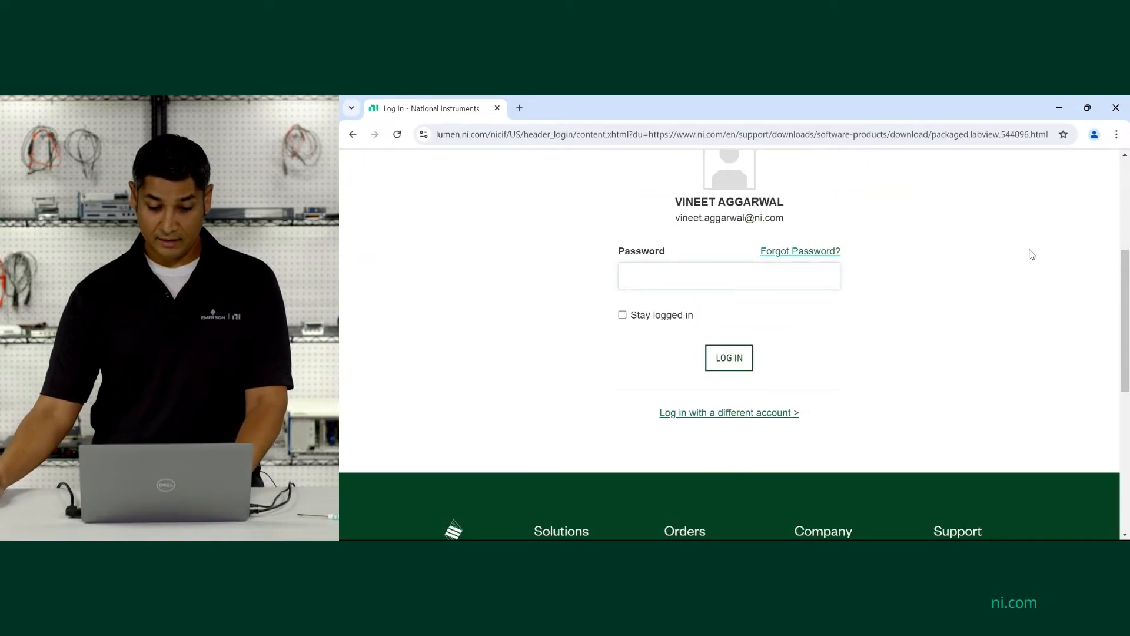
- Enter the NI account password to sign in and start the download
key(Tab)
text(•)
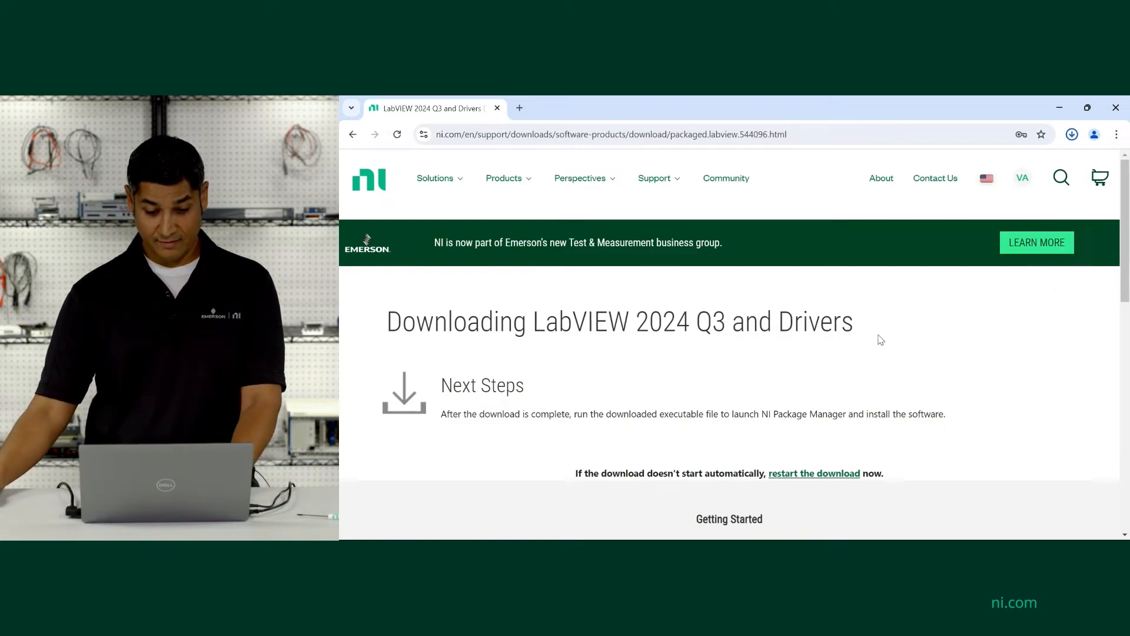
scroll(926, 400, down, 3)
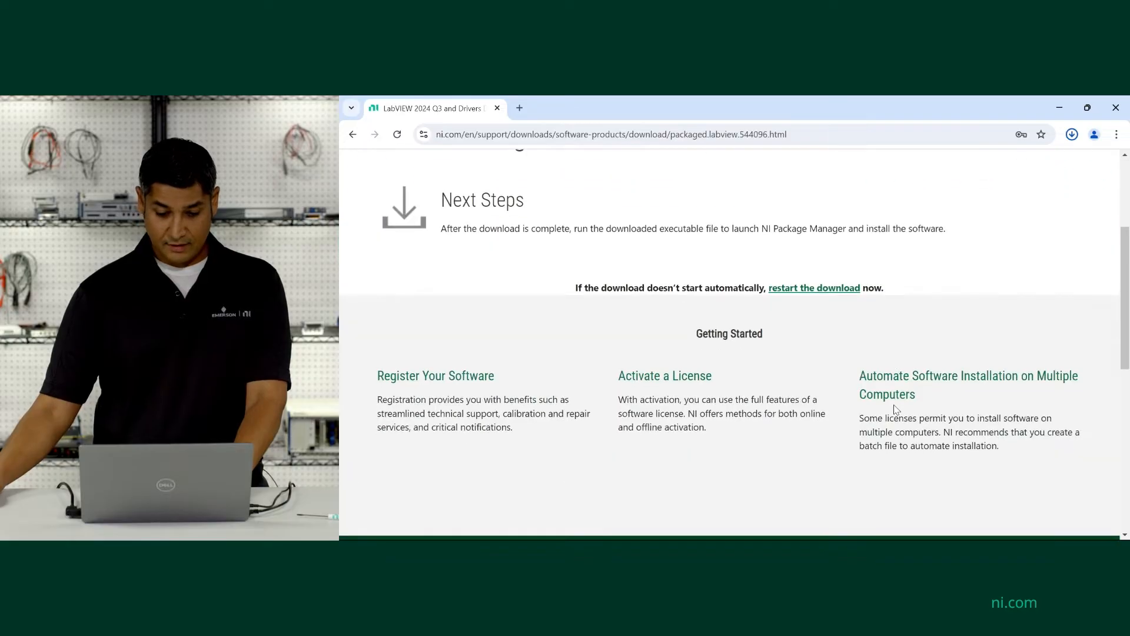
scroll(1079, 335, up, 3)
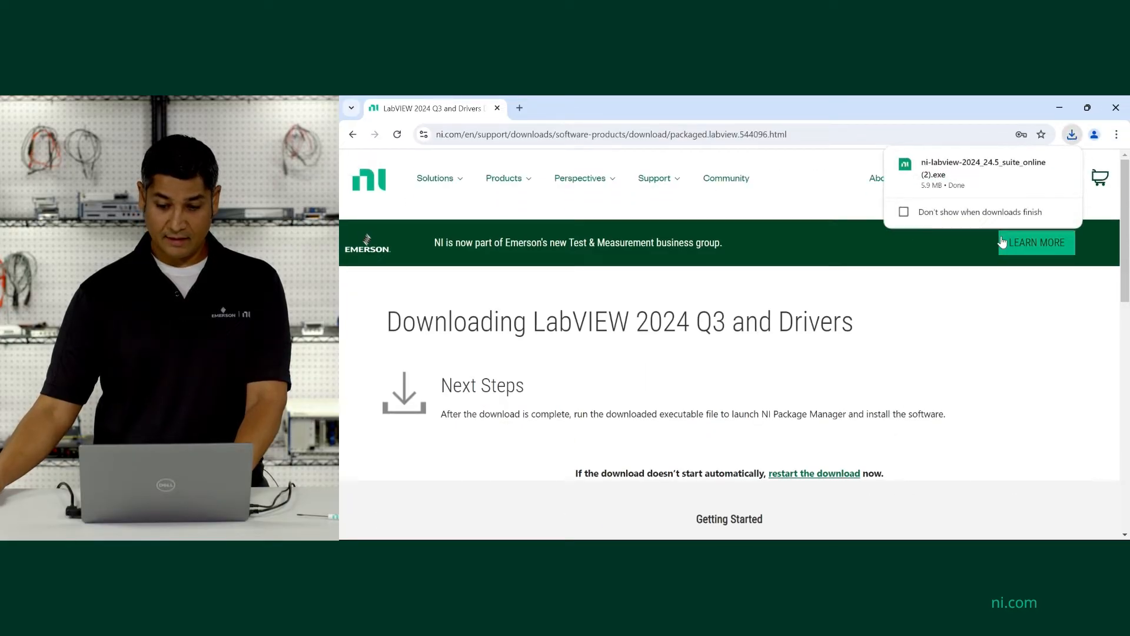
- Launch the downloaded ni-labview-2024 suite online installer from Chrome's downloads
click(956, 165)
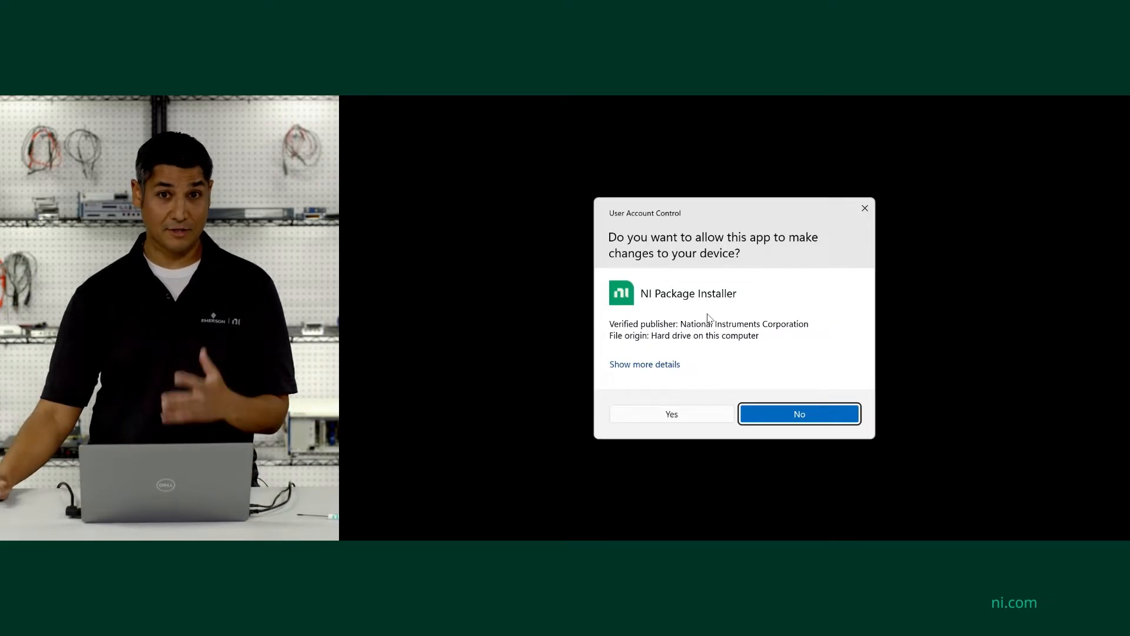
- Allow NI Package Installer to make changes via the User Account Control prompt
click(658, 420)
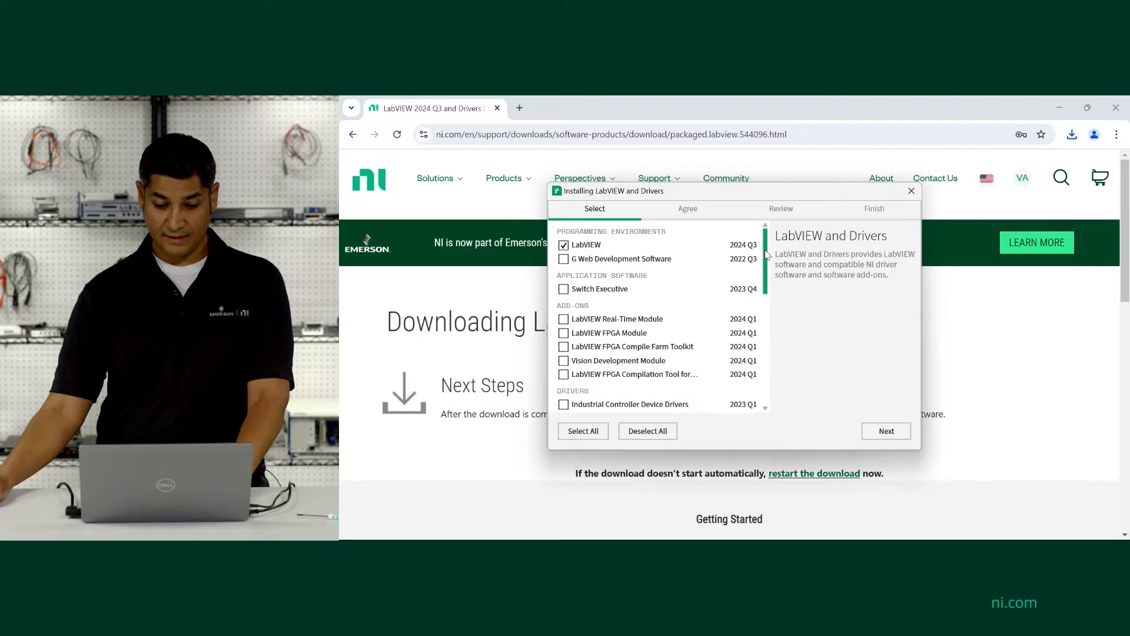
drag(765, 256, 780, 313)
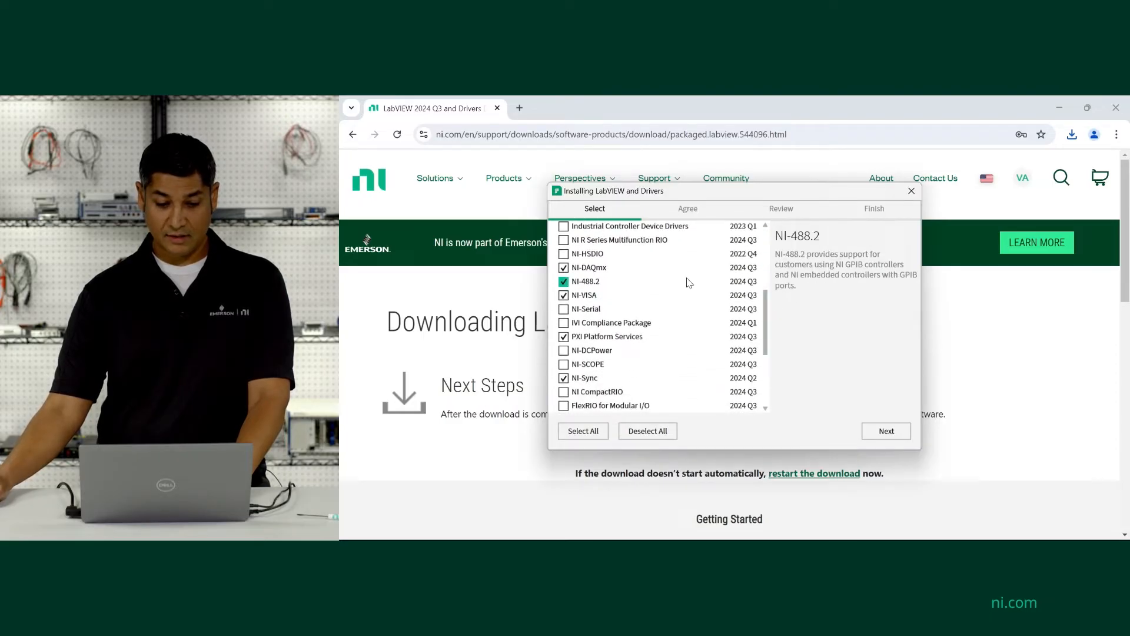
- Exclude NI-488.2, NI-VISA, PXI Platform Services and NI-Sync, keeping only LabVIEW 2024 Q3
click(564, 281)
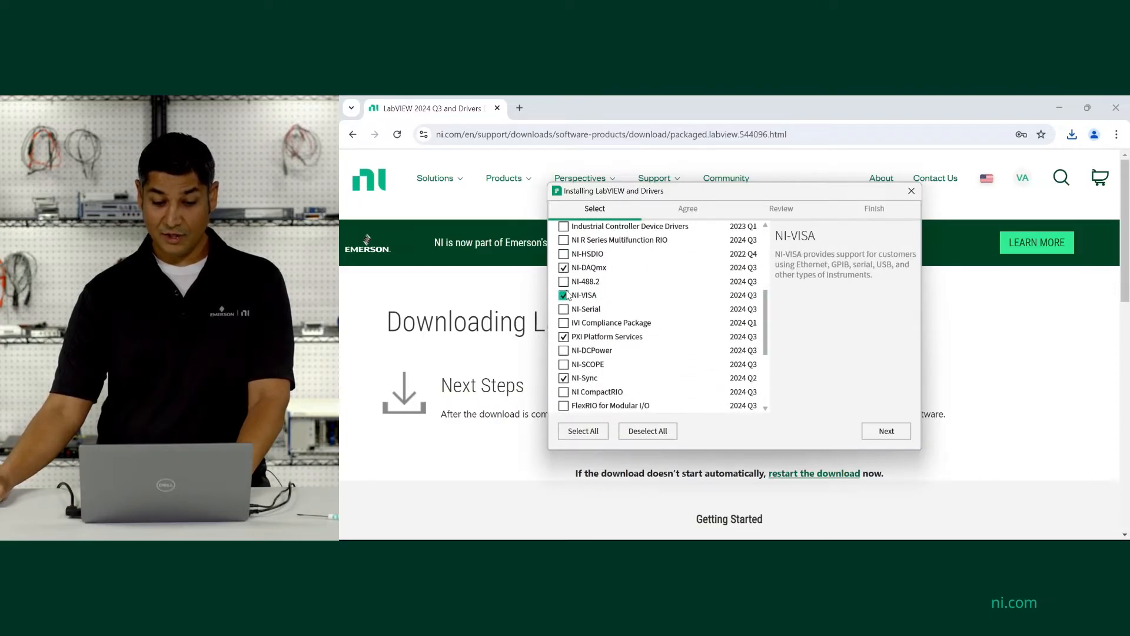
click(563, 336)
click(563, 378)
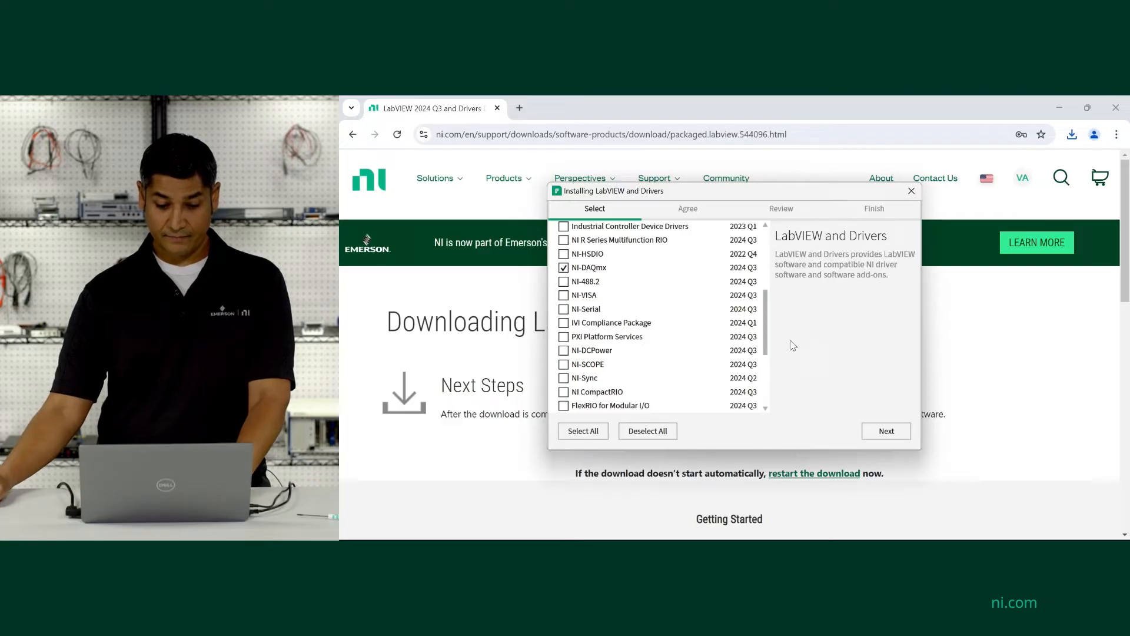
scroll(768, 335, down, 5)
scroll(777, 389, down, 3)
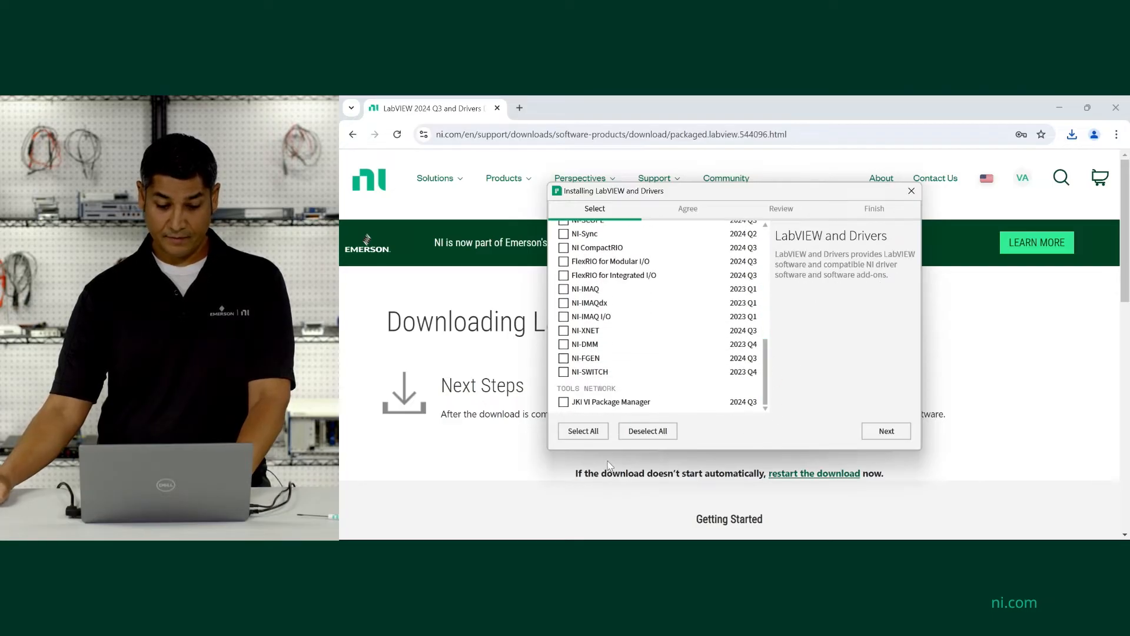
click(887, 431)
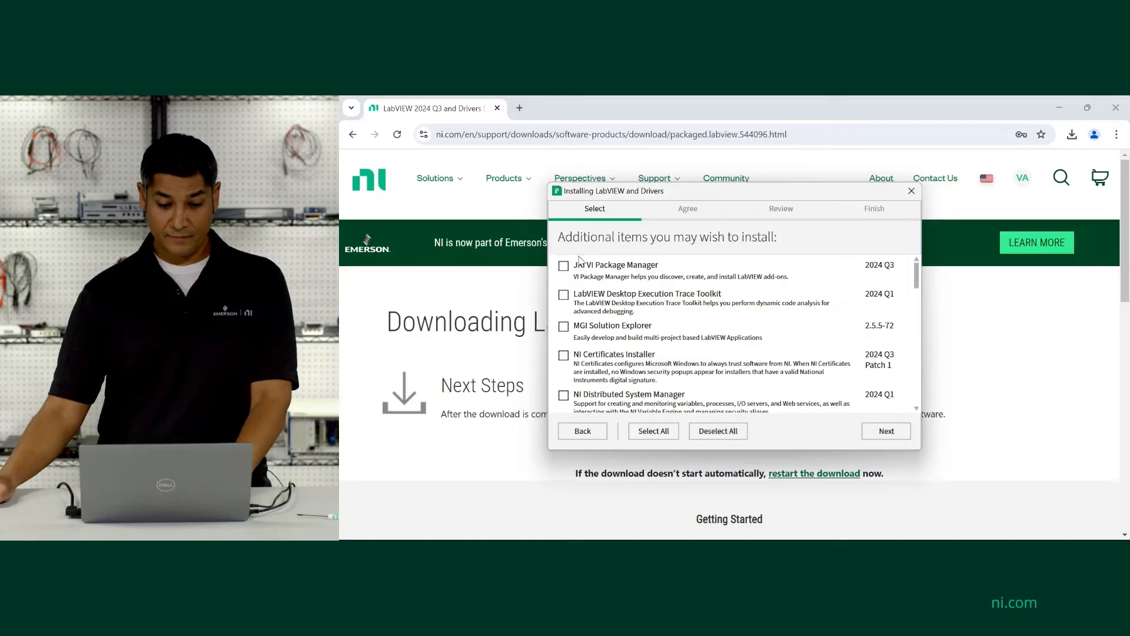
scroll(685, 327, down, 1)
scroll(742, 349, down, 1)
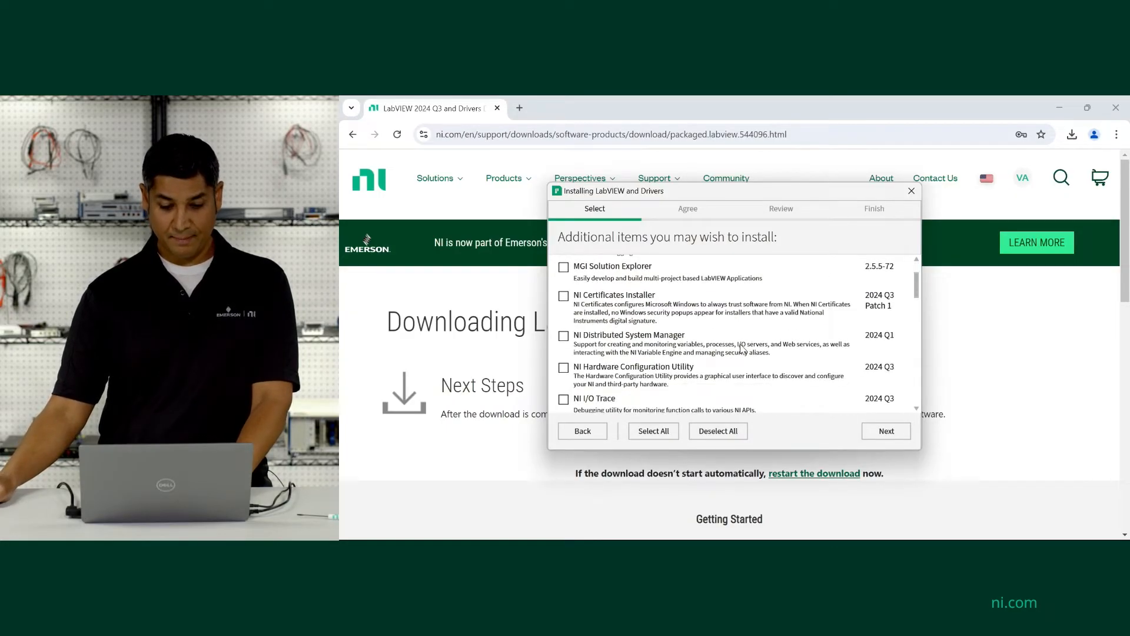
scroll(707, 345, down, 1)
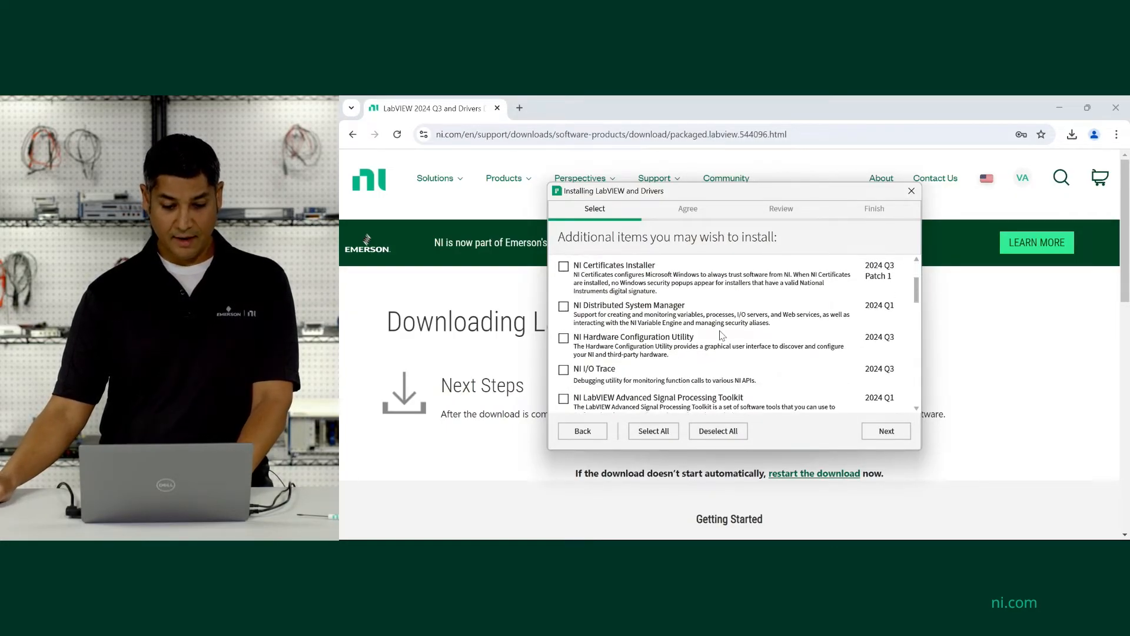
scroll(721, 333, down, 1)
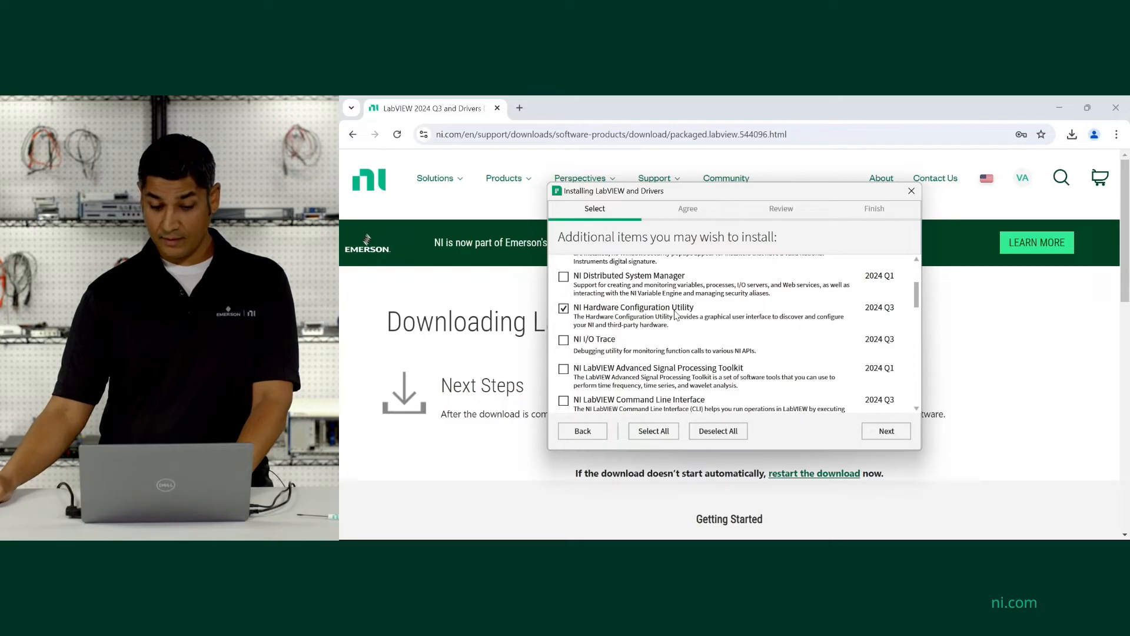
scroll(767, 311, down, 1)
scroll(773, 316, down, 1)
scroll(783, 322, down, 1)
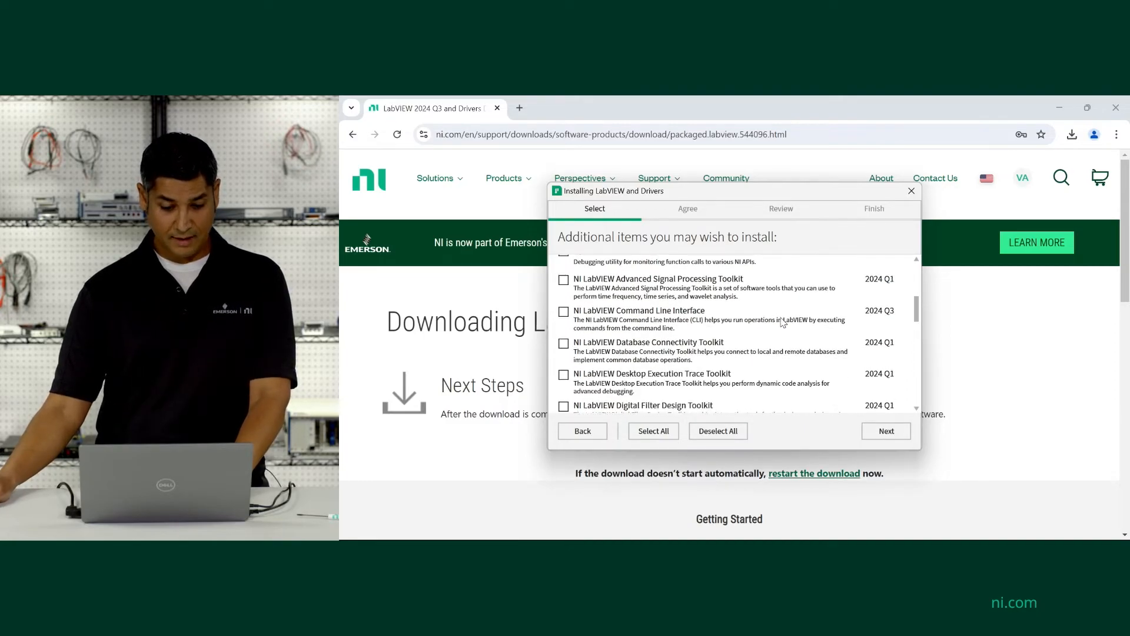
scroll(746, 325, down, 1)
scroll(752, 325, down, 1)
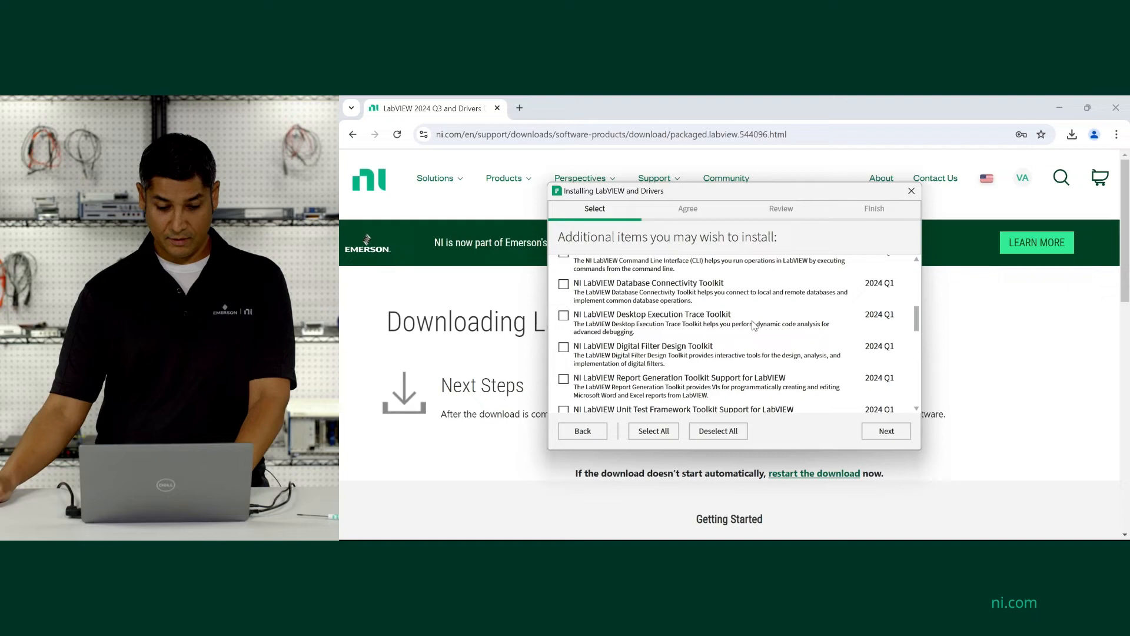
scroll(755, 325, down, 2)
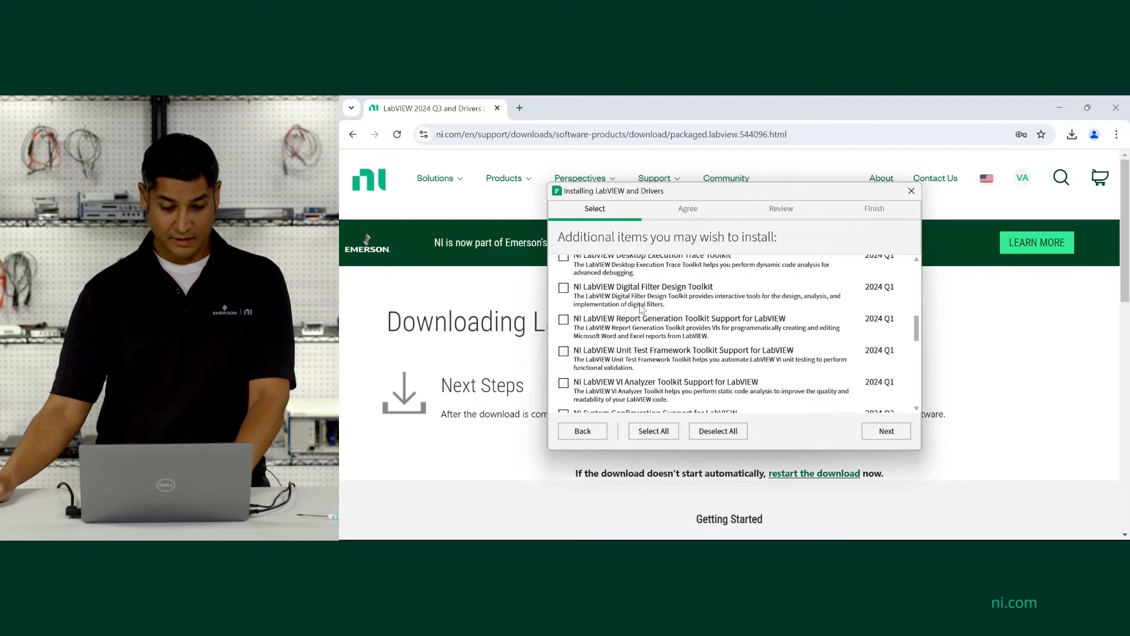
scroll(751, 314, down, 1)
scroll(755, 344, down, 1)
scroll(755, 336, down, 1)
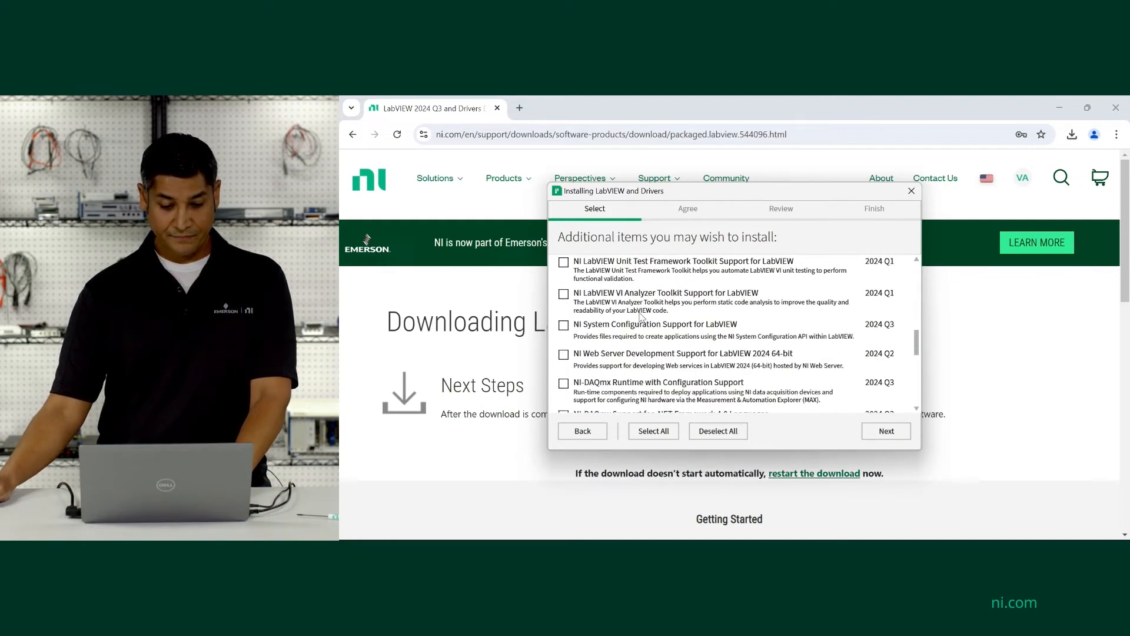
scroll(640, 316, down, 1)
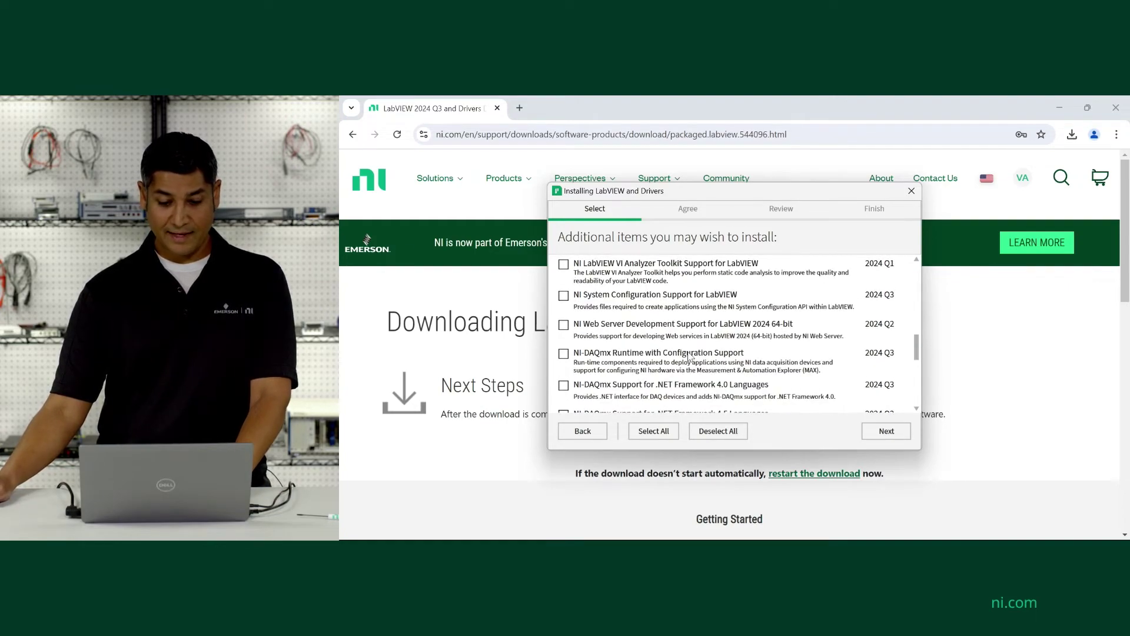
- Include NI-DAQmx Support for .NET Framework 4.0 among the additional items
click(564, 385)
scroll(619, 354, down, 2)
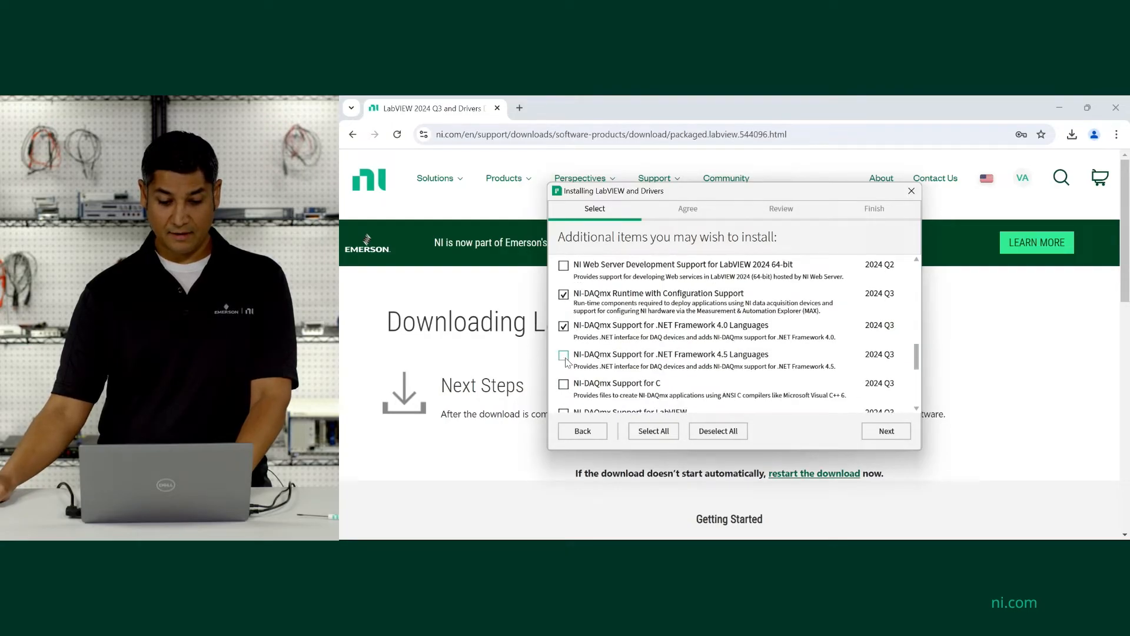
scroll(646, 344, down, 1)
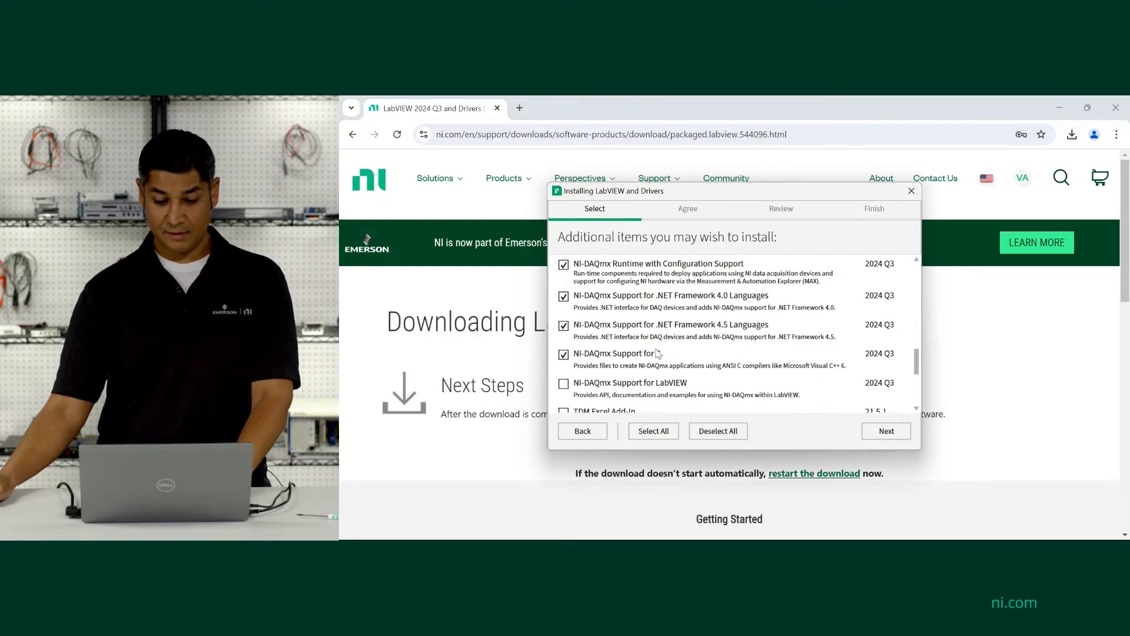
scroll(661, 368, down, 1)
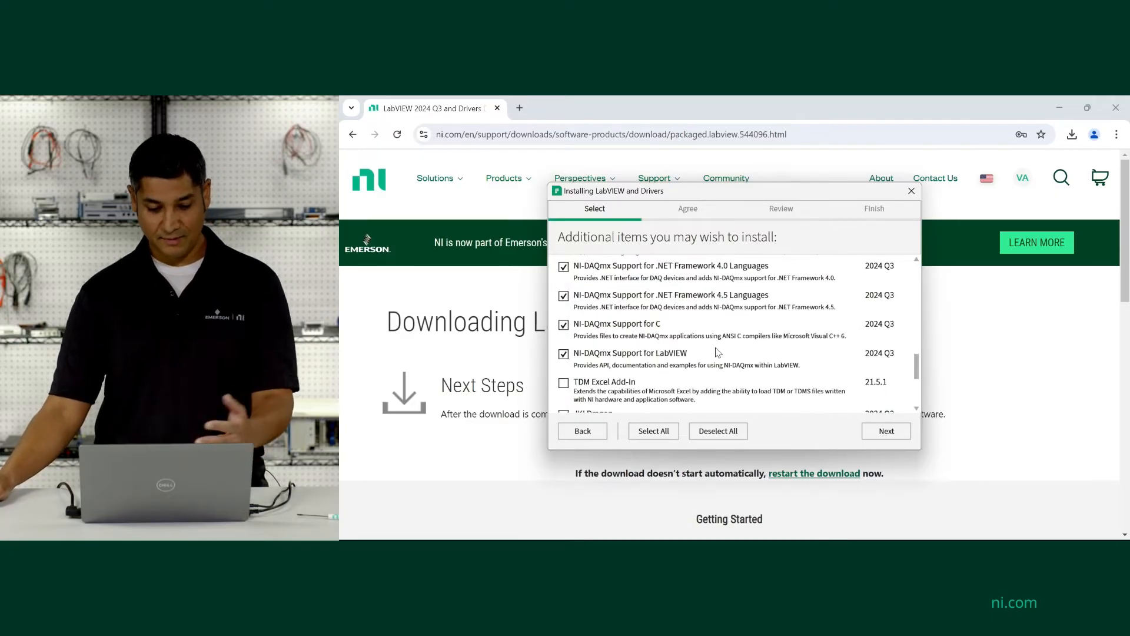
scroll(720, 340, down, 1)
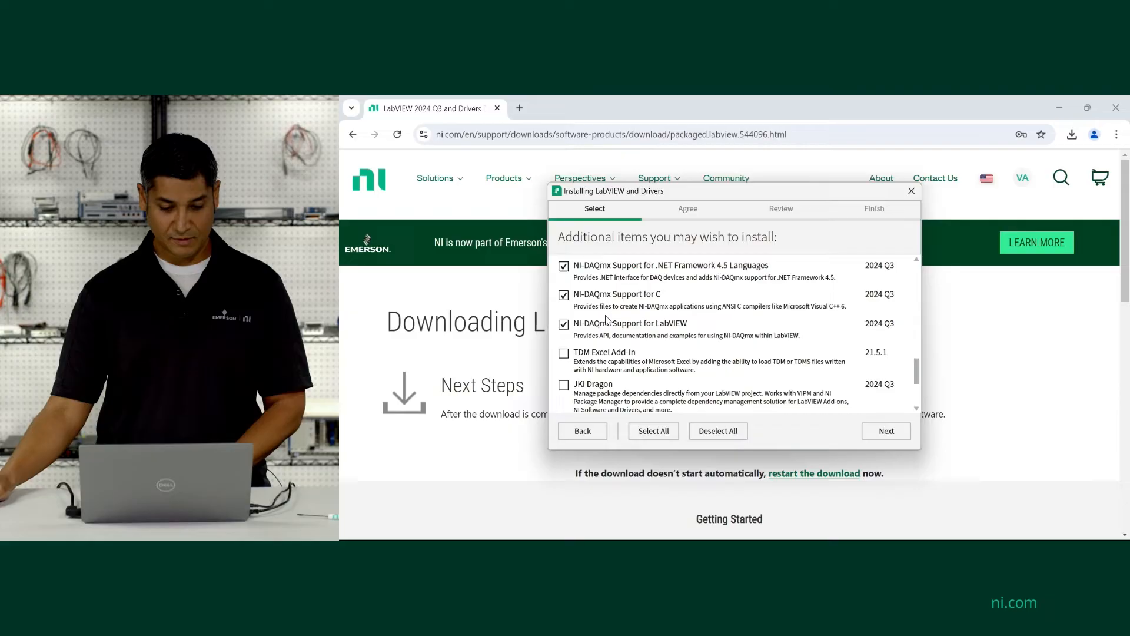
scroll(747, 335, down, 2)
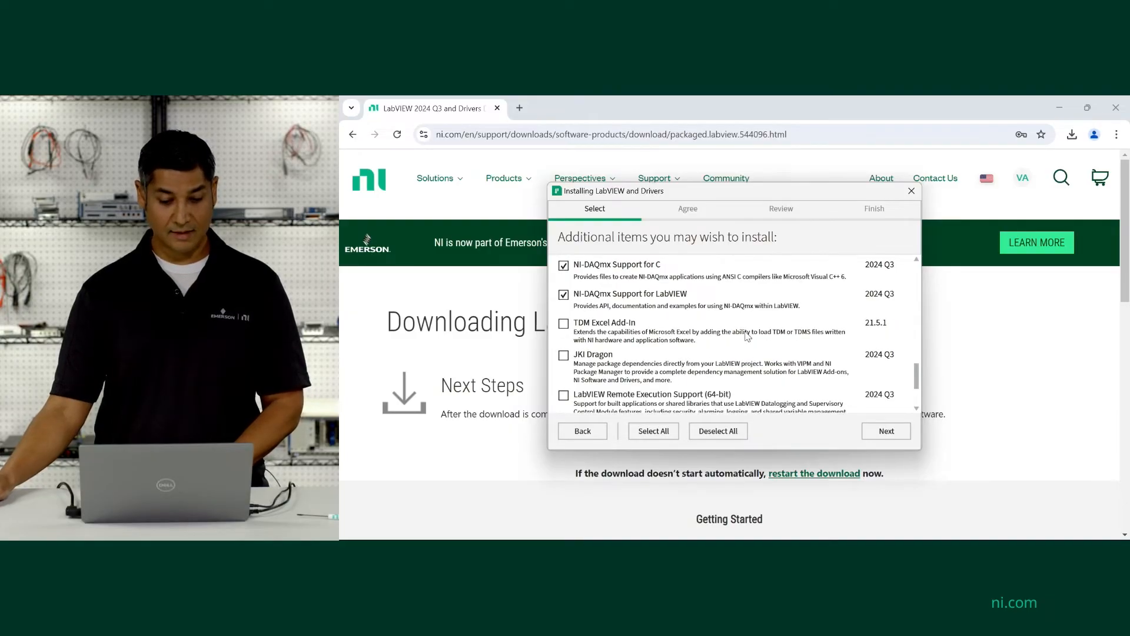
scroll(747, 335, down, 1)
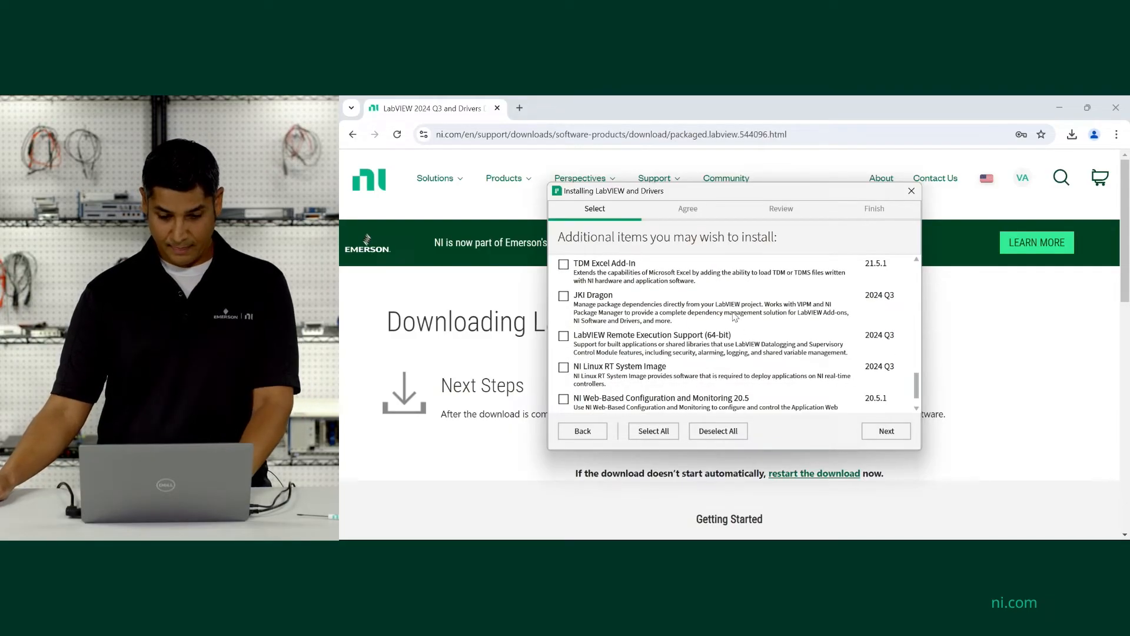
scroll(737, 337, down, 1)
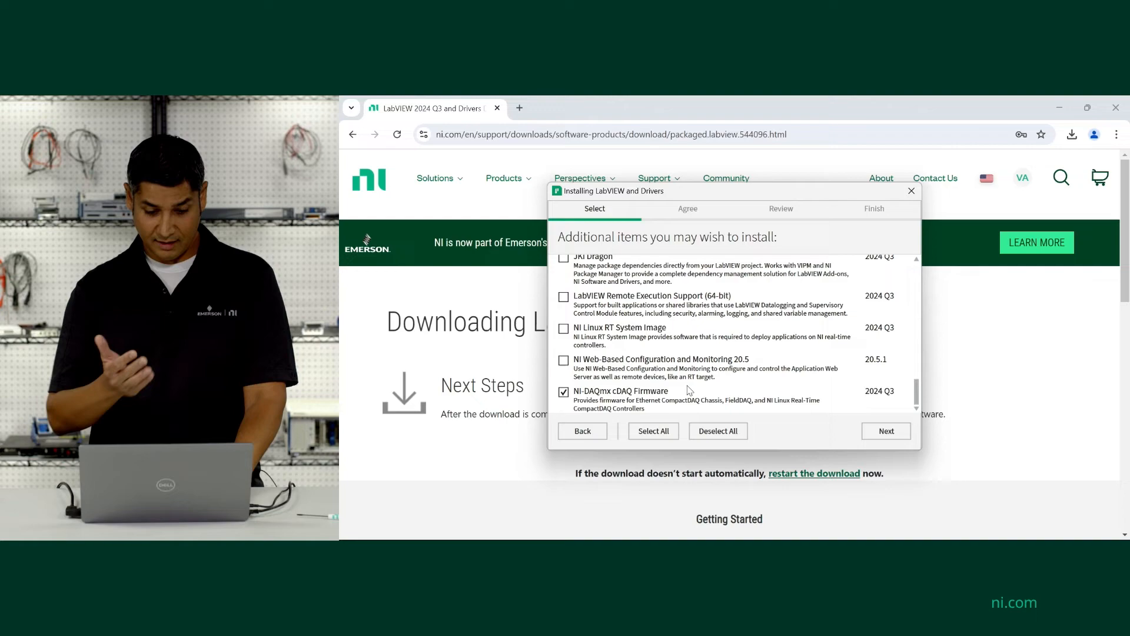
- Accept the license agreement, review the package summary and start the installation
click(886, 432)
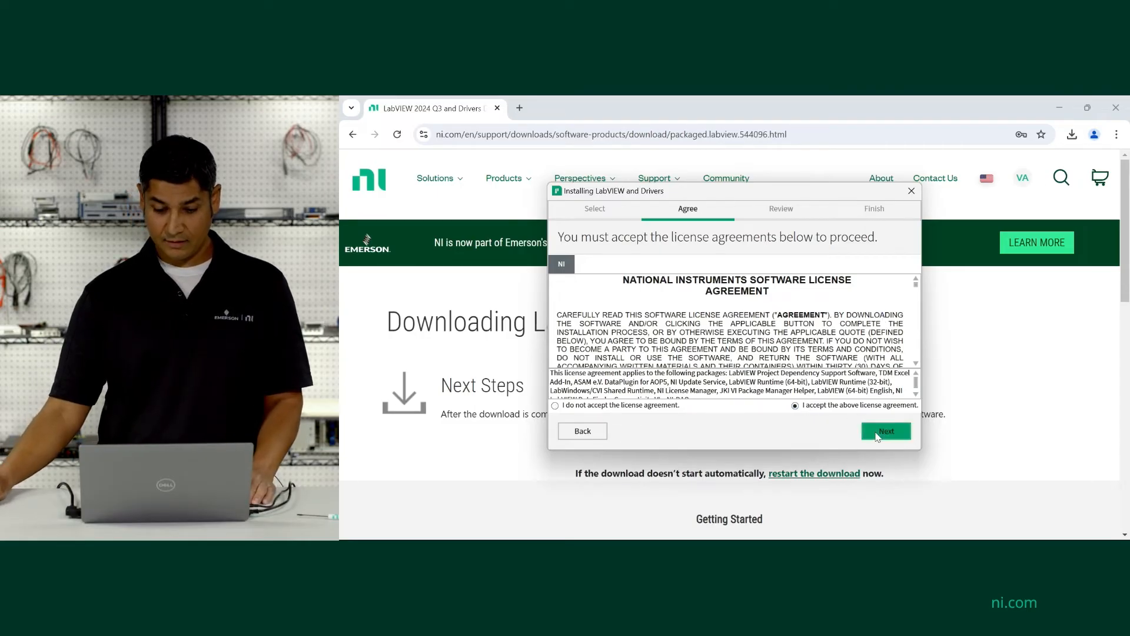
click(879, 435)
scroll(606, 326, down, 3)
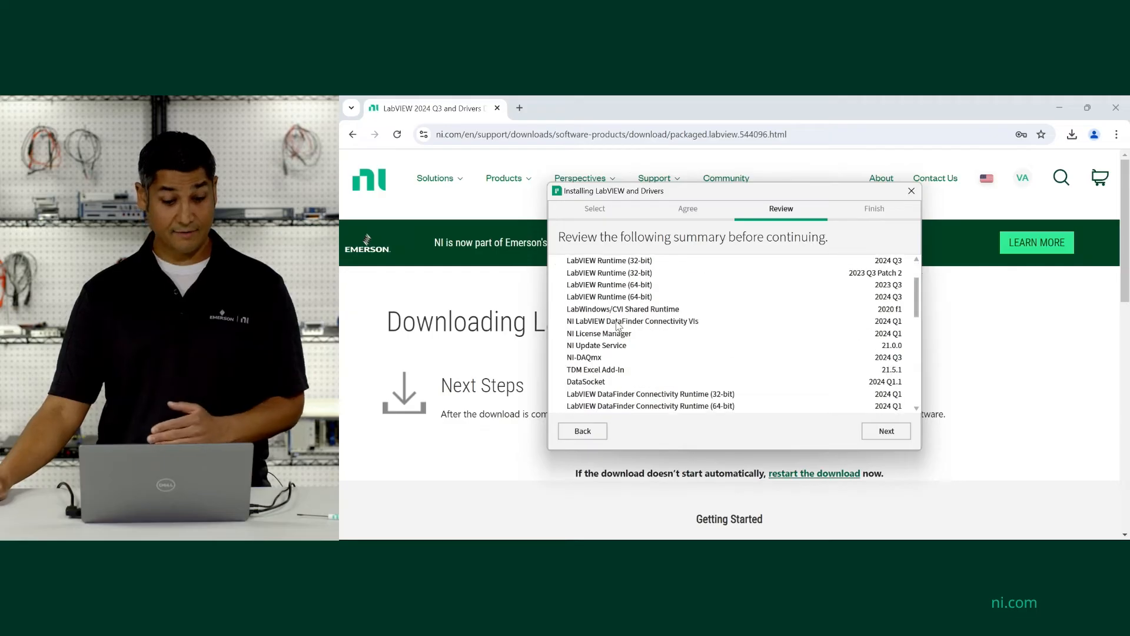
scroll(621, 277, down, 3)
scroll(627, 319, down, 3)
scroll(635, 344, down, 3)
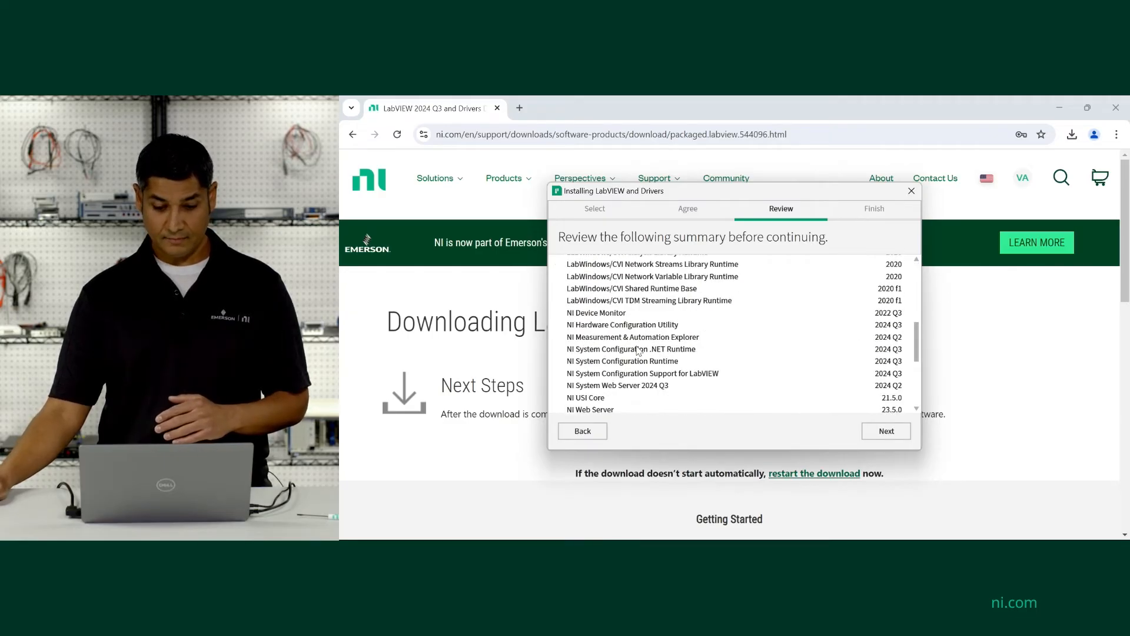
scroll(640, 351, down, 3)
scroll(639, 351, down, 3)
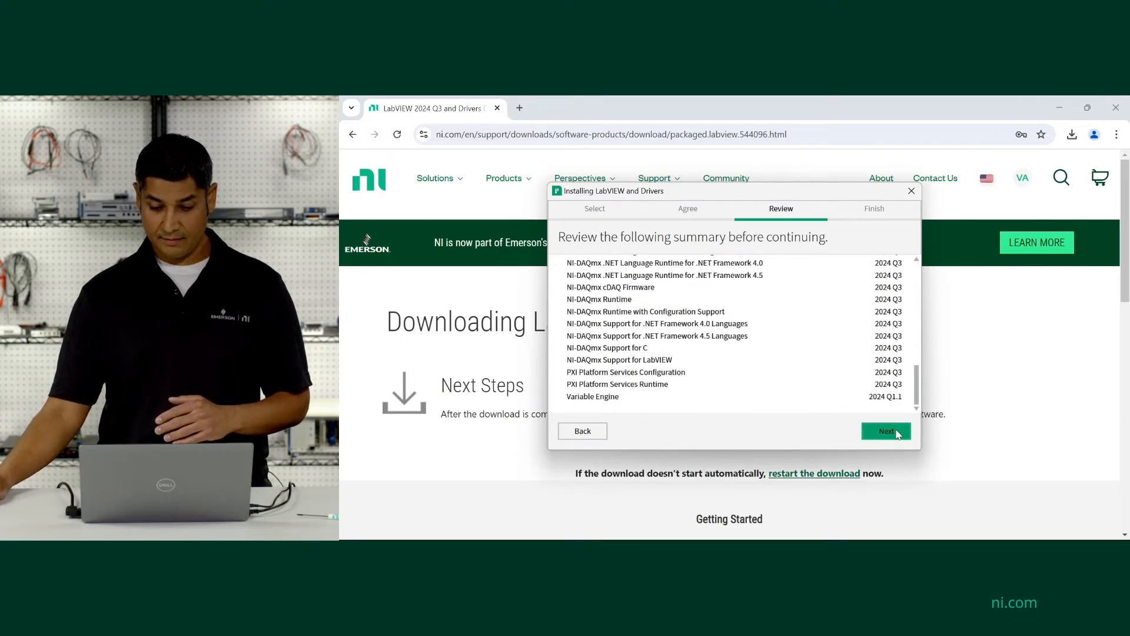
key(Return)
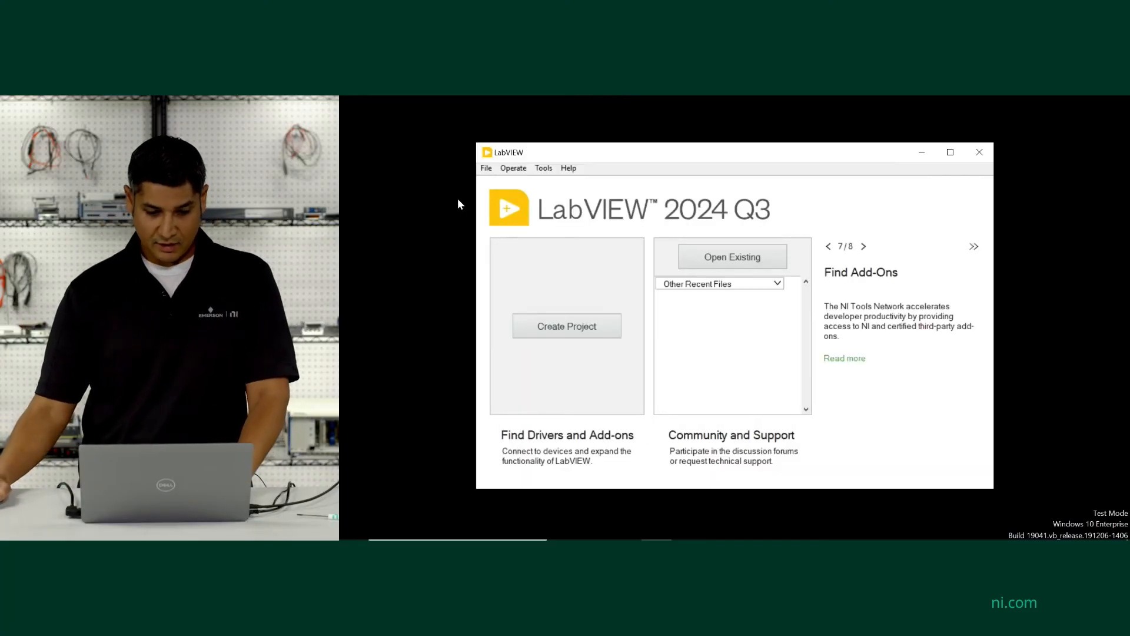
- Create a new blank VI with front panel and block diagram tiled side by side
click(487, 167)
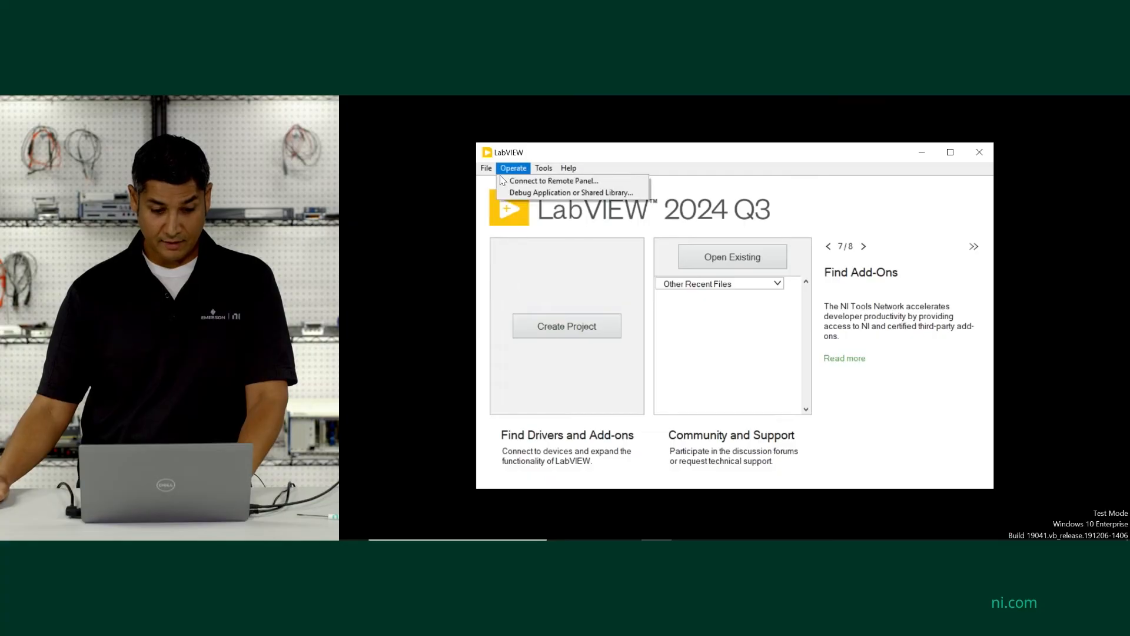
click(493, 182)
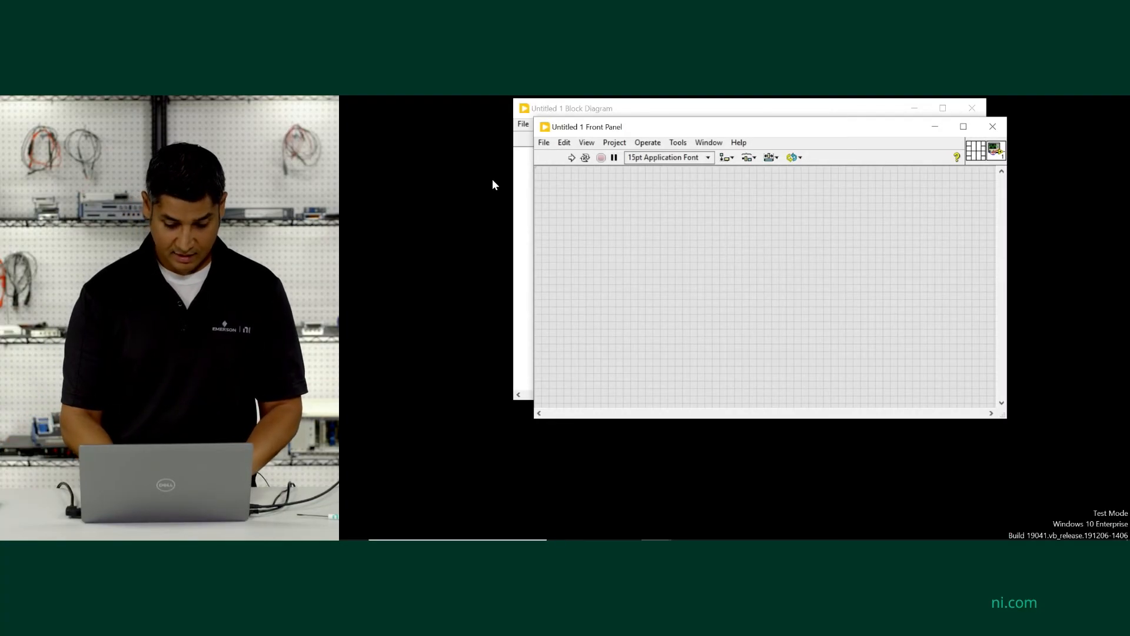
key(ctrl+t)
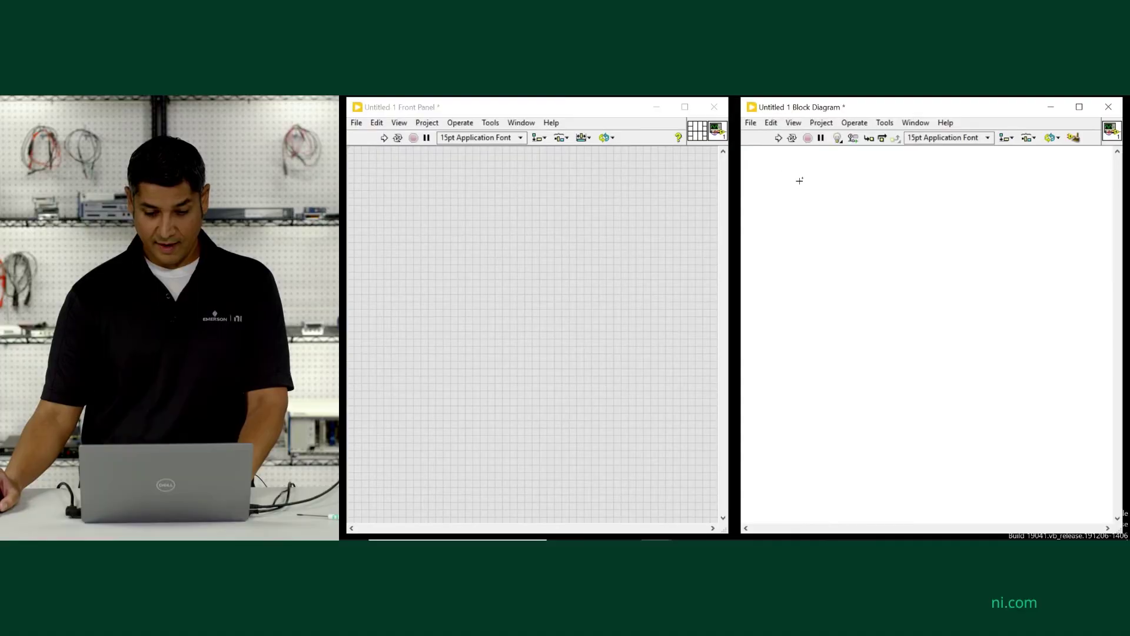
- Pin the Measurement I/O > NI DAQmx palette and place a DAQ Assistant on the block diagram
right_click(772, 168)
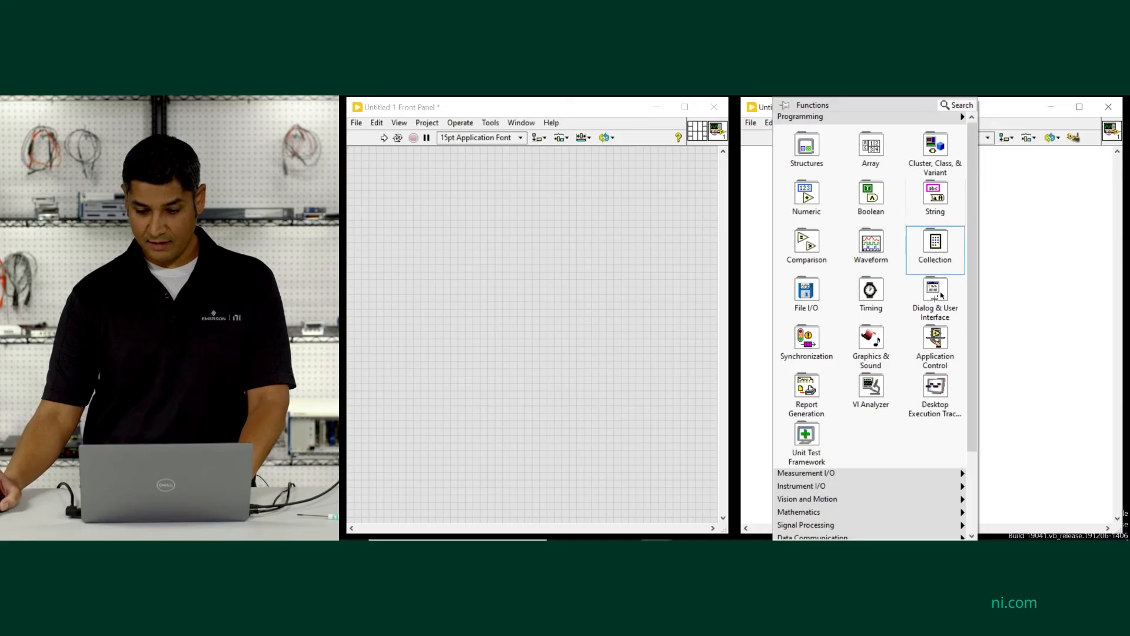
mouse_move(805, 473)
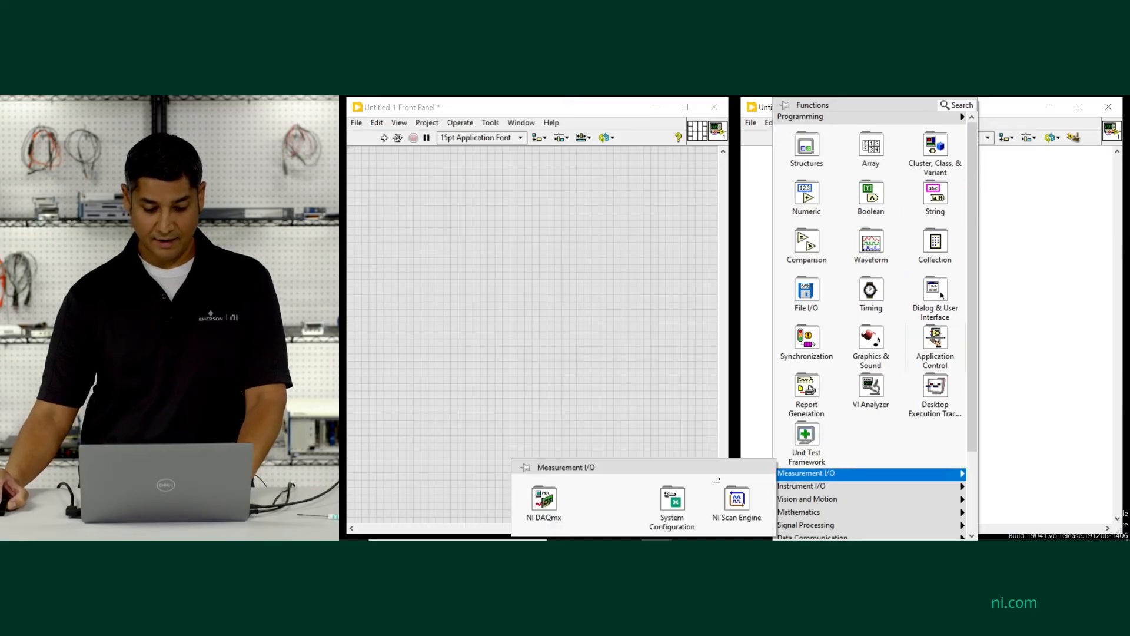
click(565, 468)
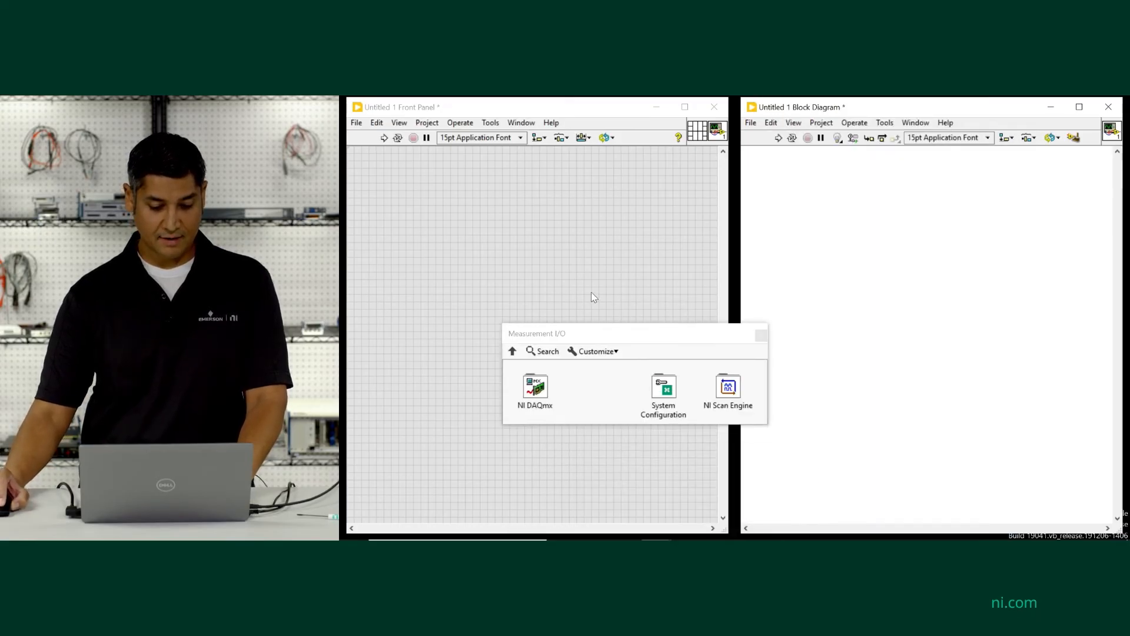
drag(601, 466, 528, 239)
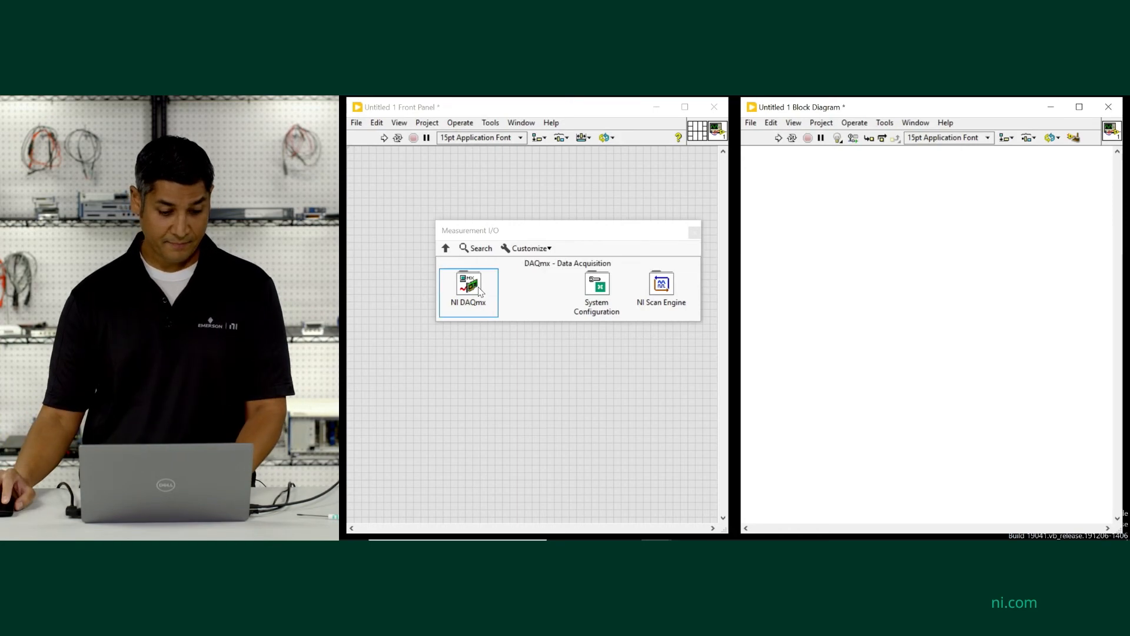
click(470, 291)
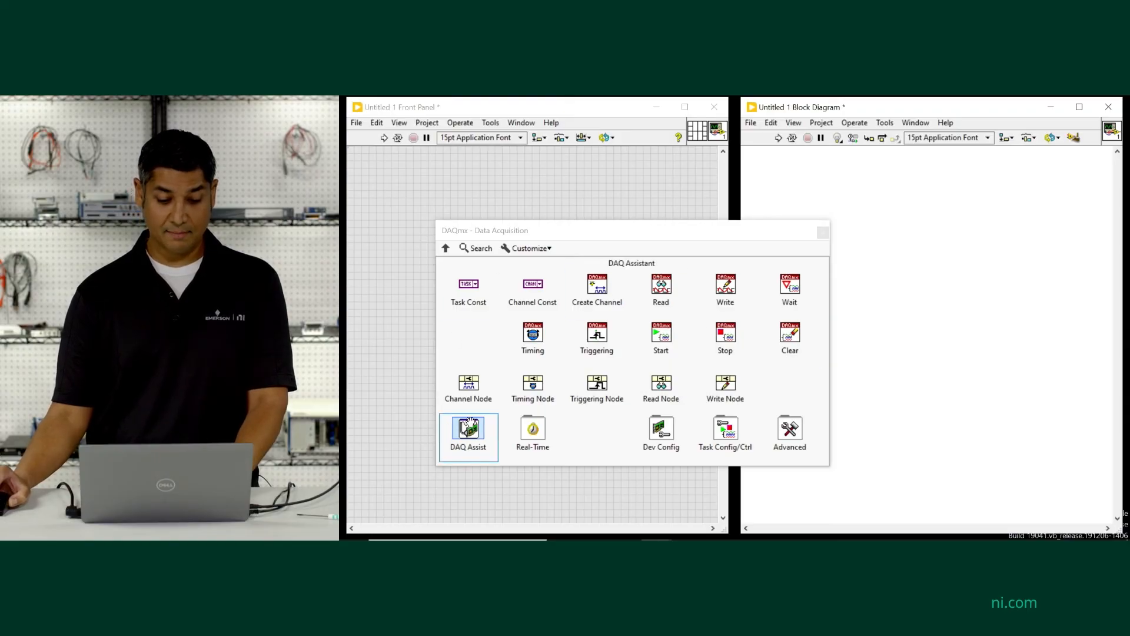
click(786, 176)
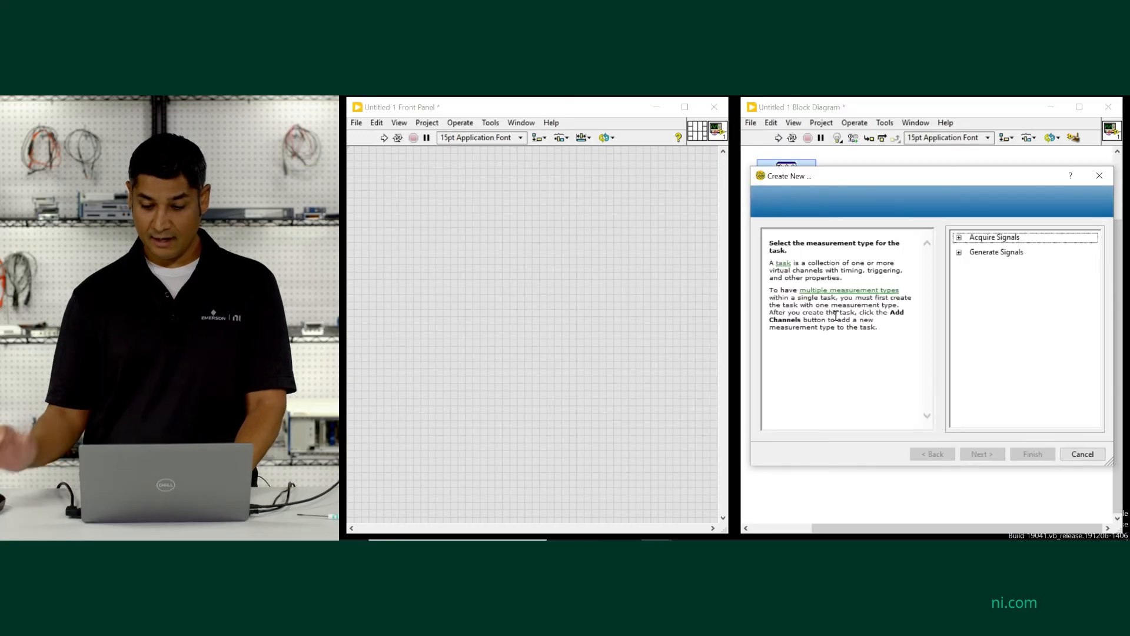
- Choose Acquire Signals > Analog Input > Voltage as the new task's measurement type
drag(856, 184, 514, 182)
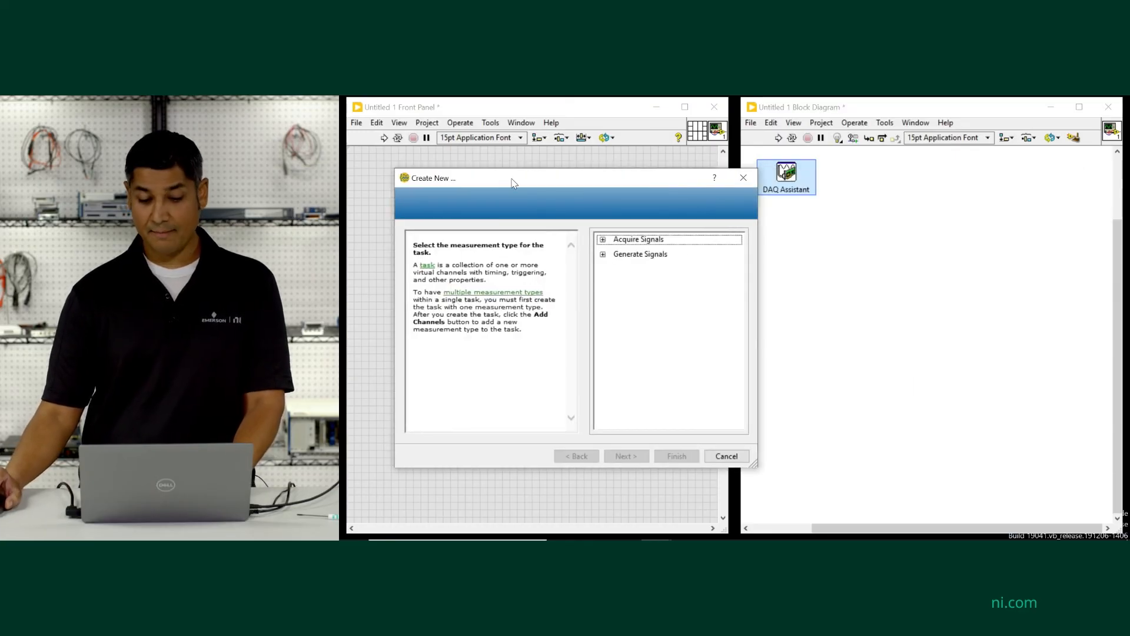
click(603, 239)
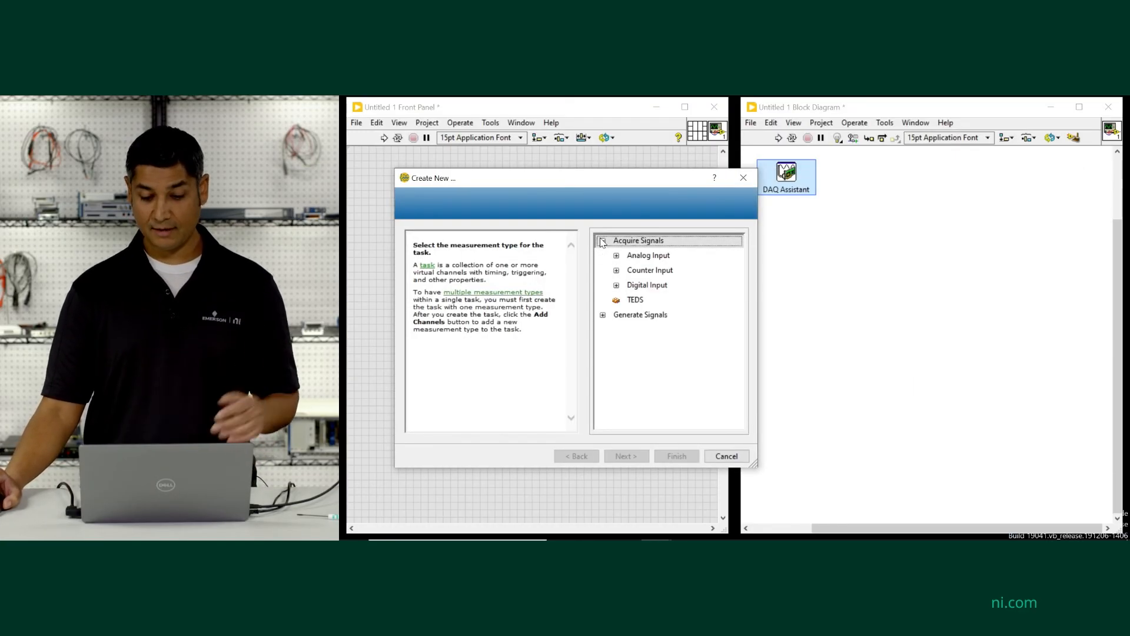
click(617, 256)
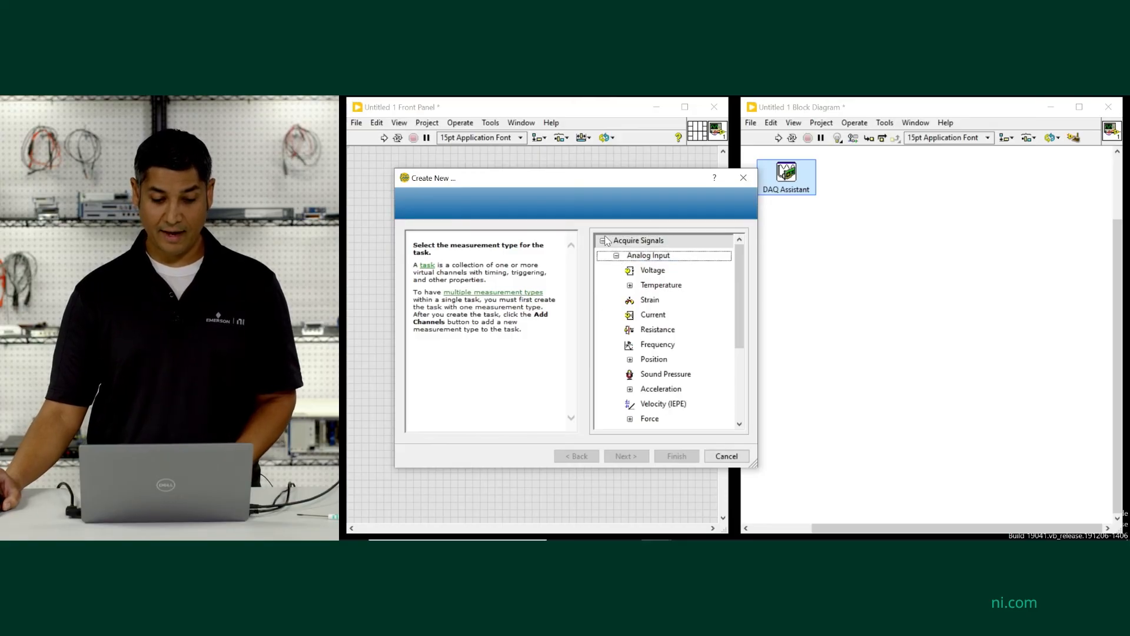
double_click(653, 271)
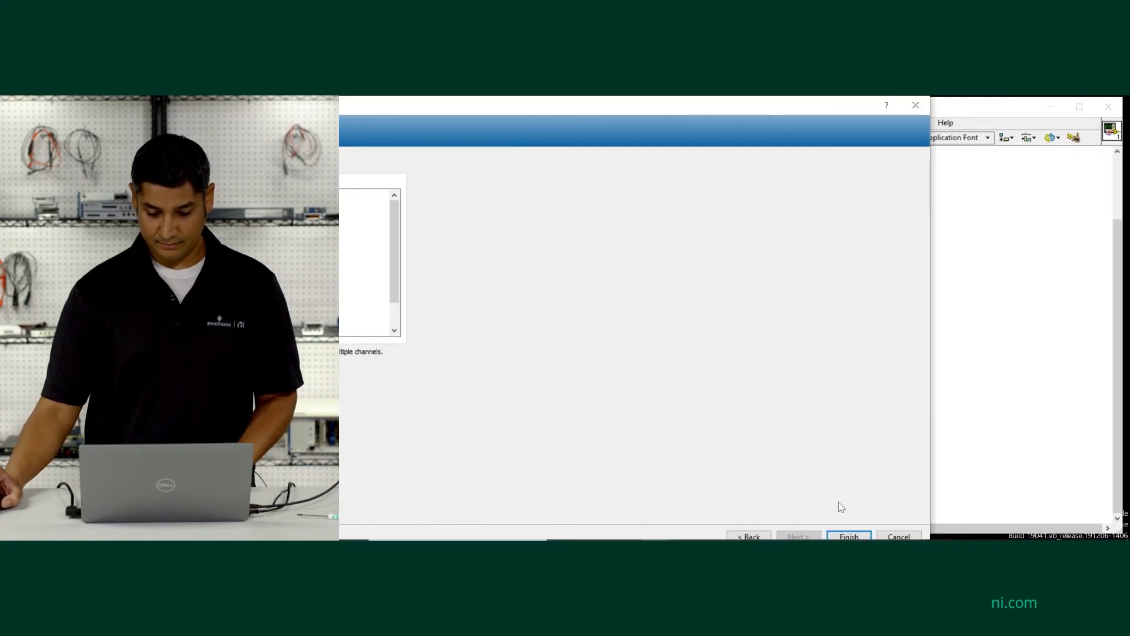
- Finish creating the voltage task and keep the Differential terminal configuration
click(859, 533)
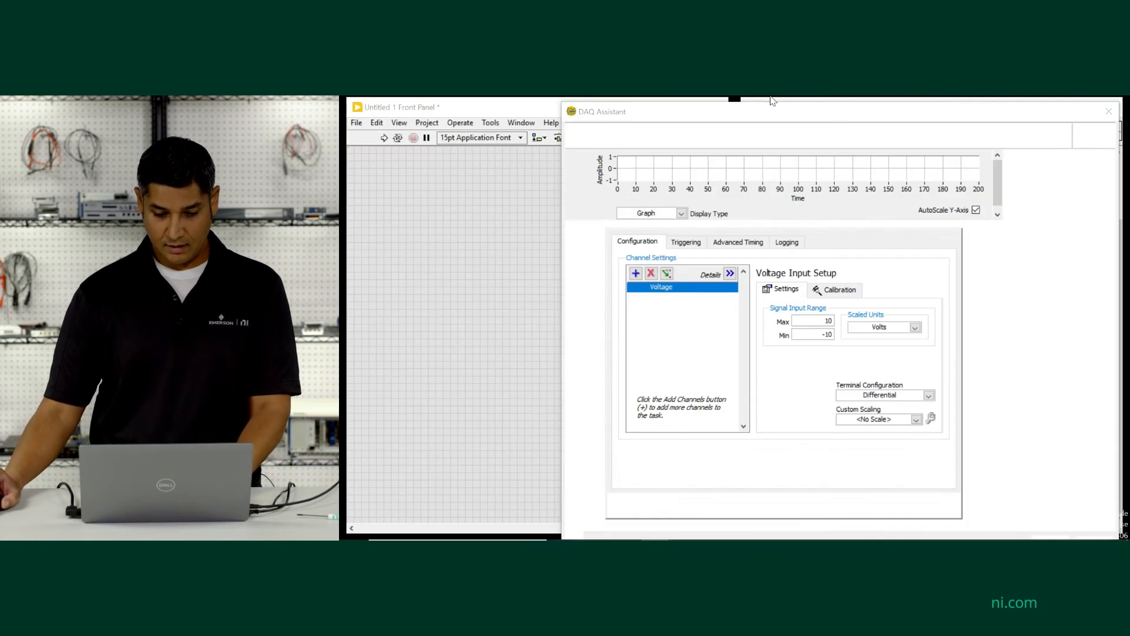
drag(874, 112, 750, 108)
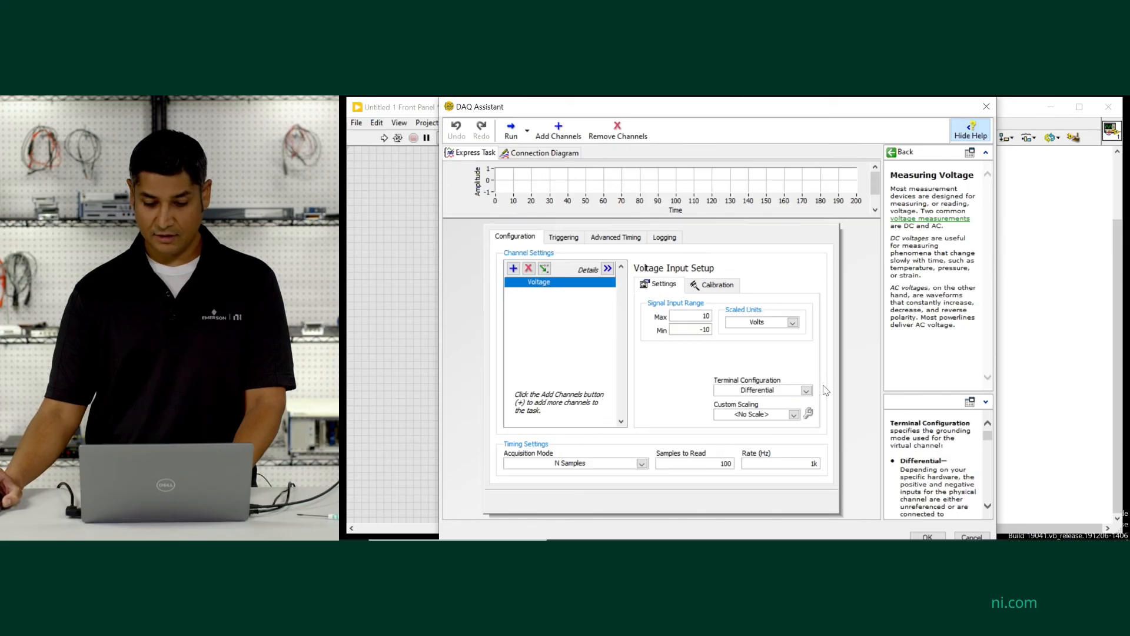
click(806, 391)
click(807, 392)
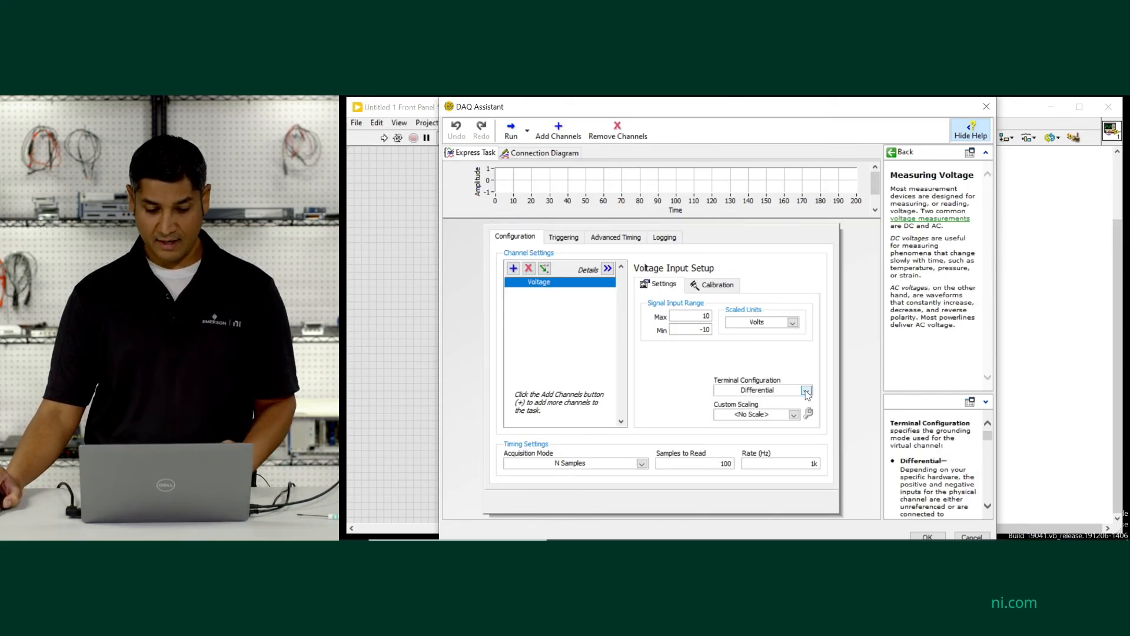
- Confirm the DAQ Assistant voltage settings so the node builds its code
click(931, 536)
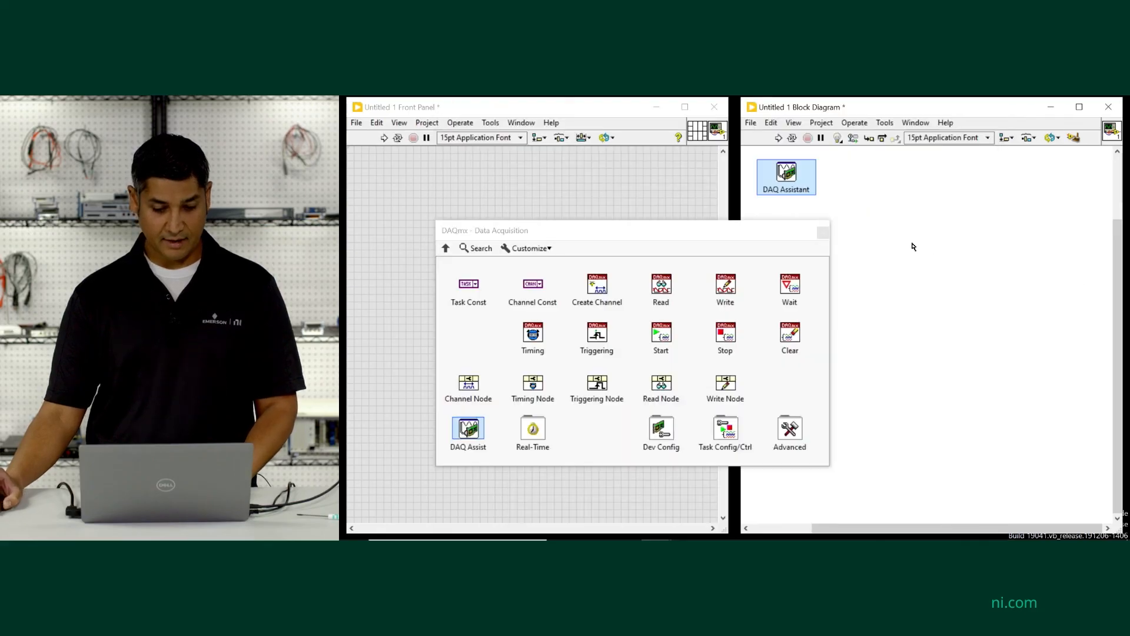